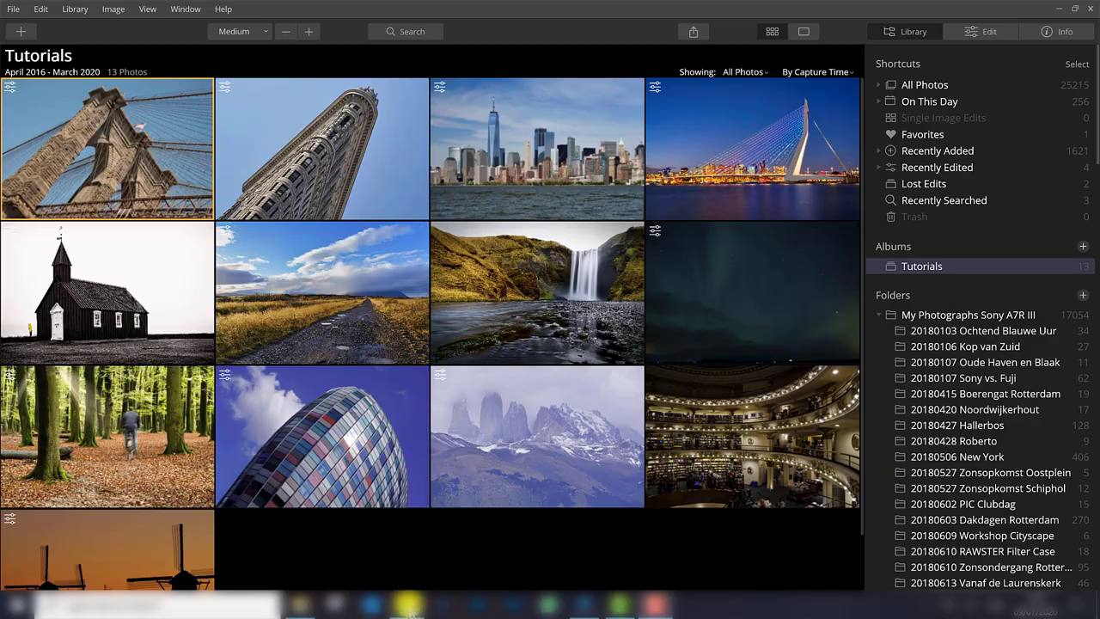
# Step: Bring up the Skylum Marketplace Skies page, listing sky packs at €25 each, in Chrome
pyautogui.click(410, 607)
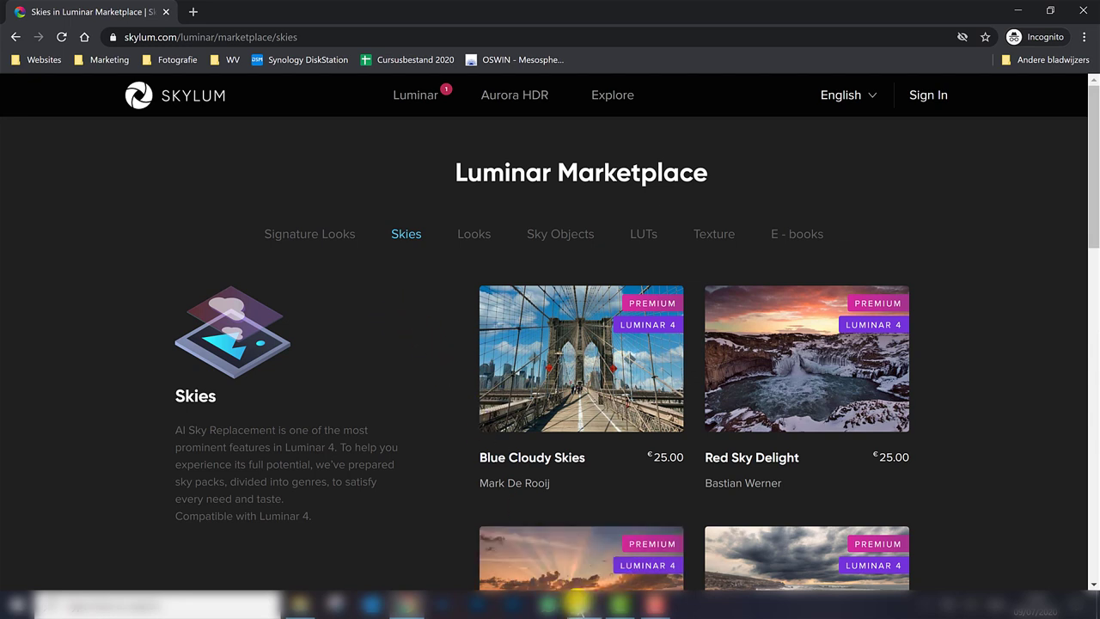
# Step: Bring Luminar 4 back to the front on the 13-photo Tutorials album grid
pyautogui.click(585, 605)
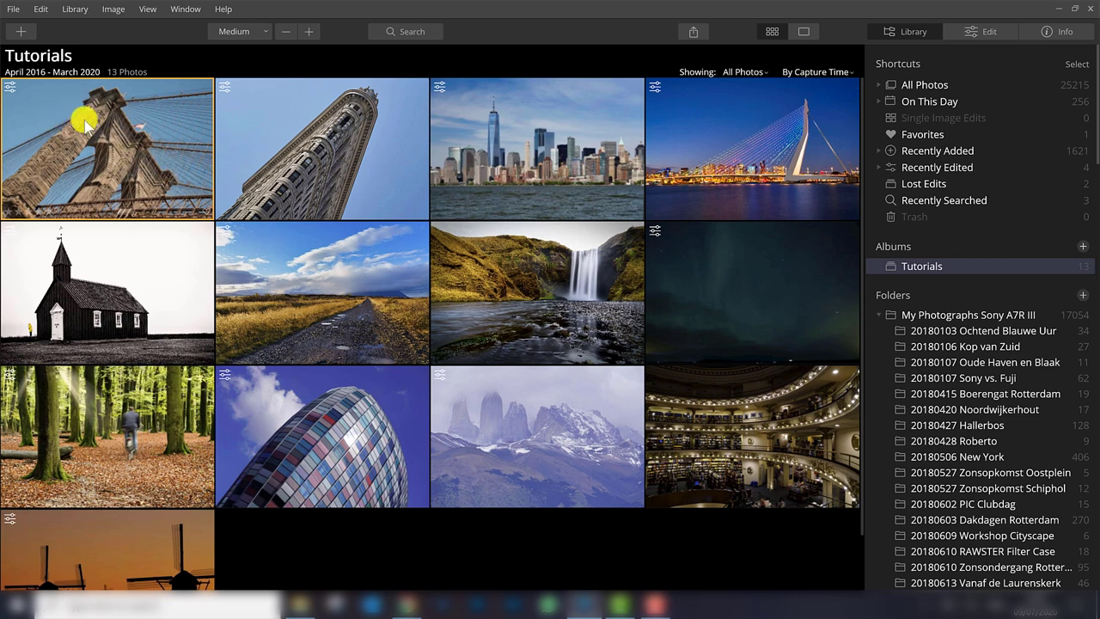
# Step: Select the New York skyline photo and show the Skies\Custom folder of 25 Blue Sky Clouds JPGs
pyautogui.click(306, 126)
pyautogui.click(527, 143)
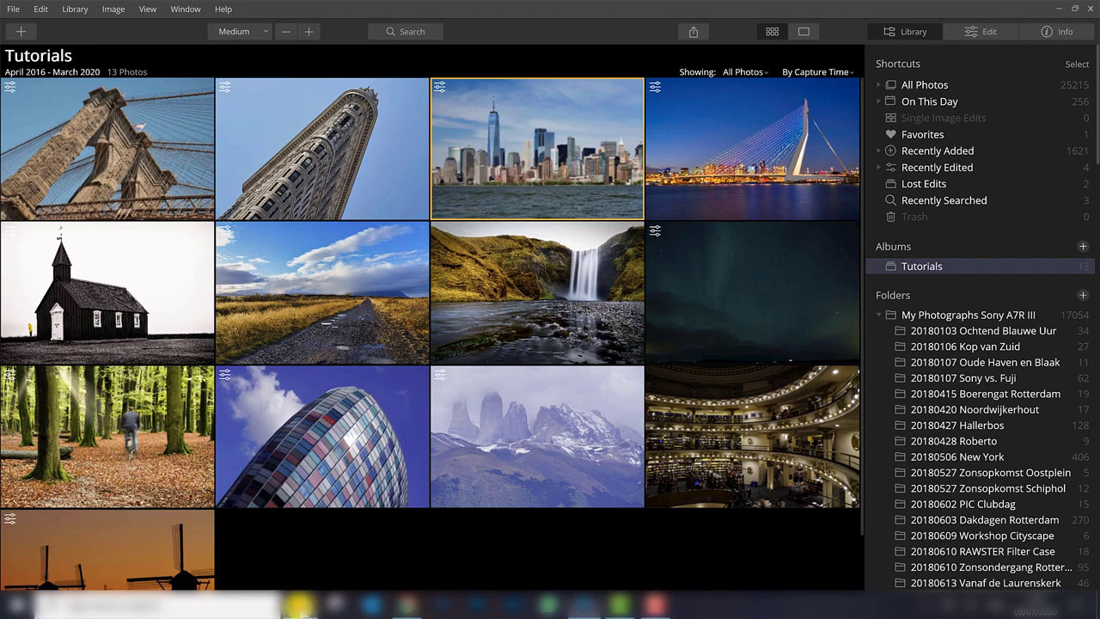
pyautogui.click(296, 605)
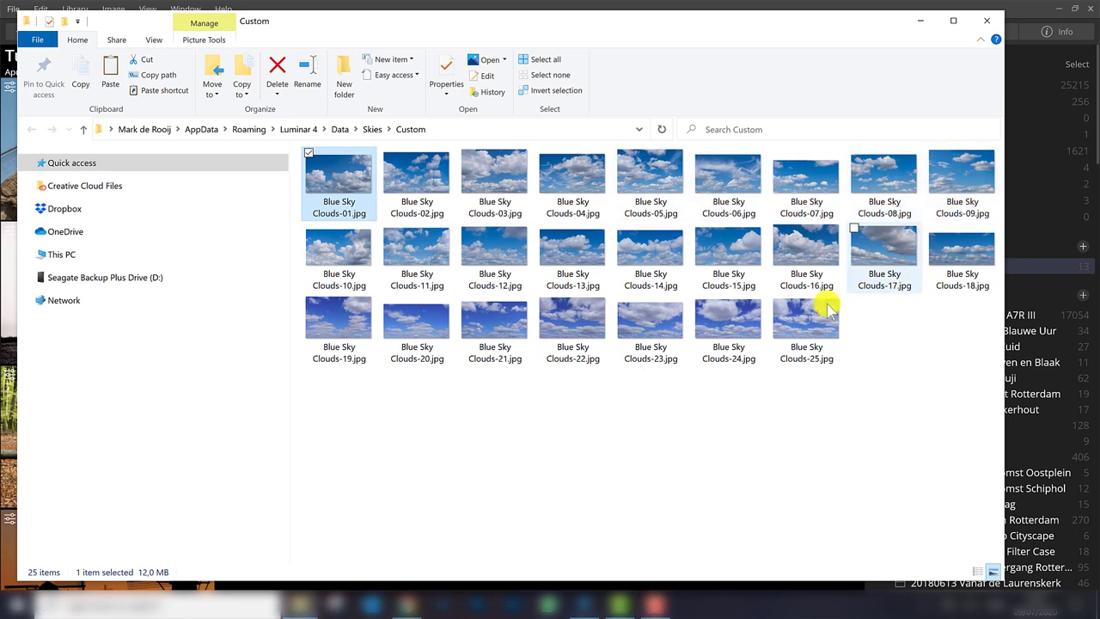
pyautogui.doubleClick(346, 202)
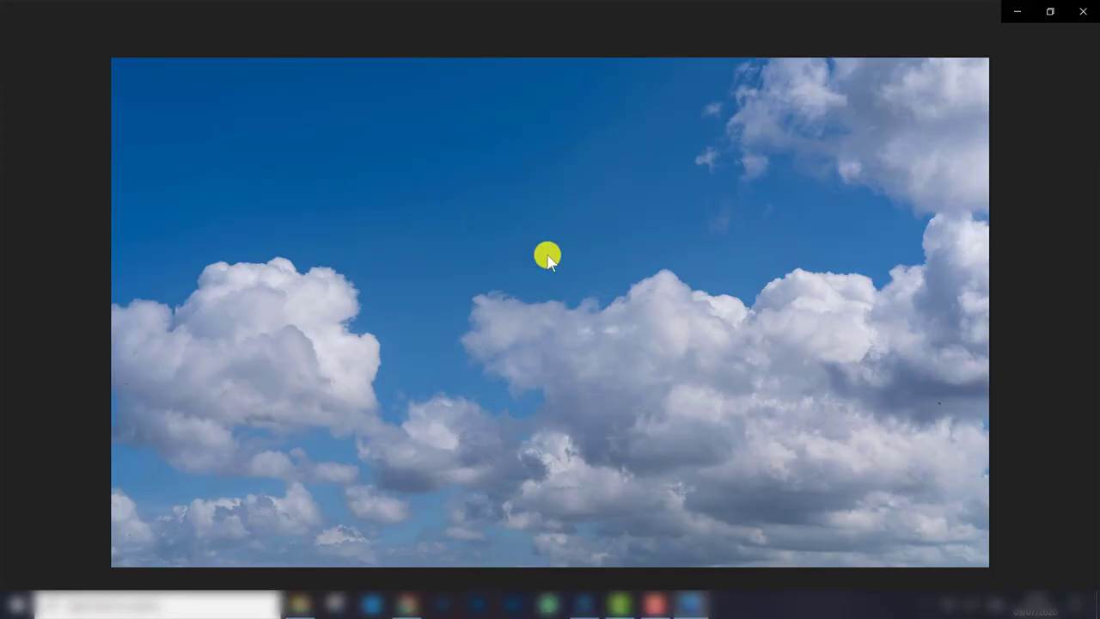
pyautogui.click(1063, 313)
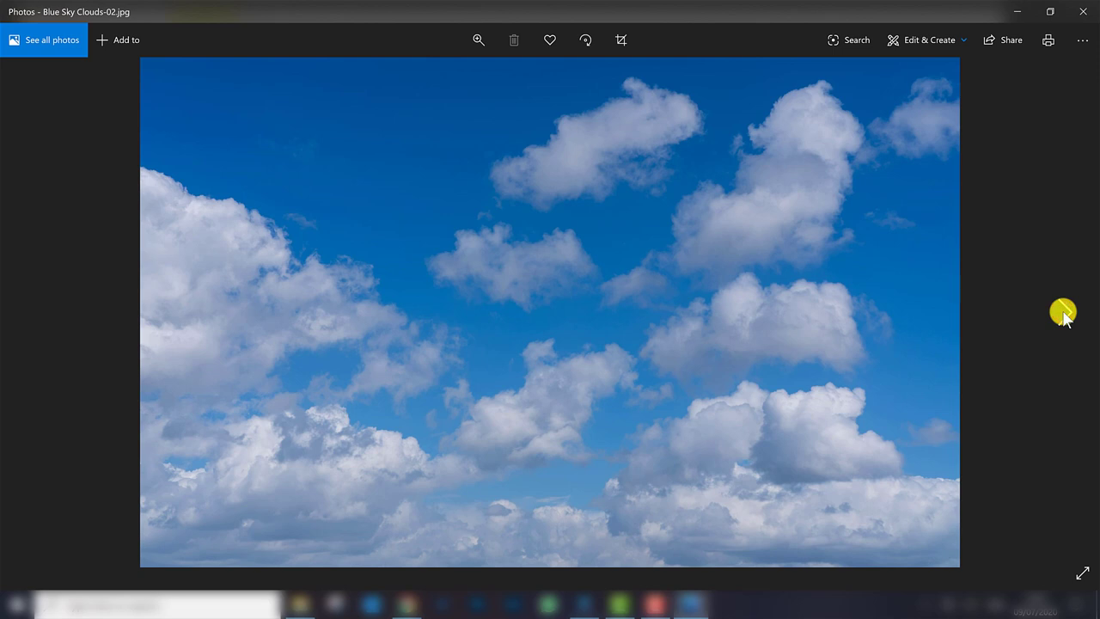
pyautogui.click(1063, 313)
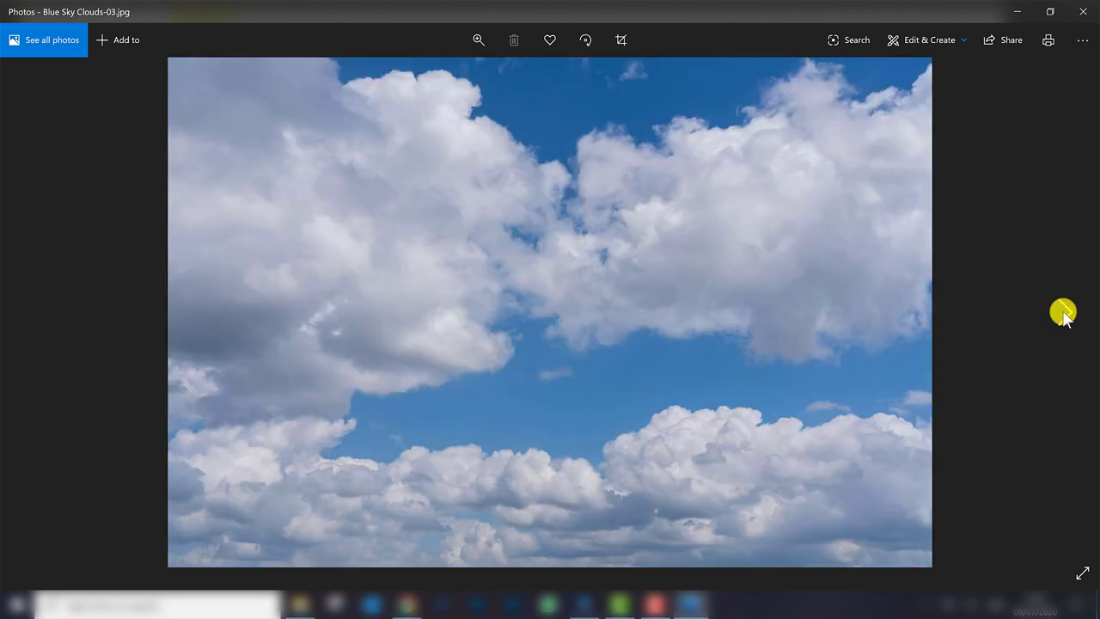
pyautogui.click(1064, 312)
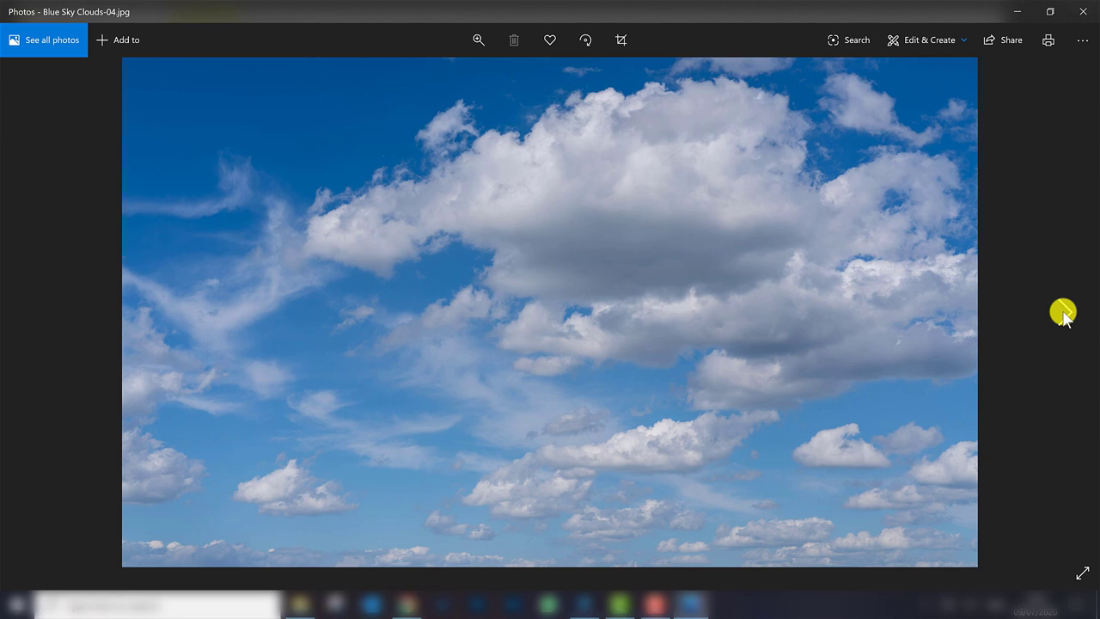
pyautogui.click(1063, 312)
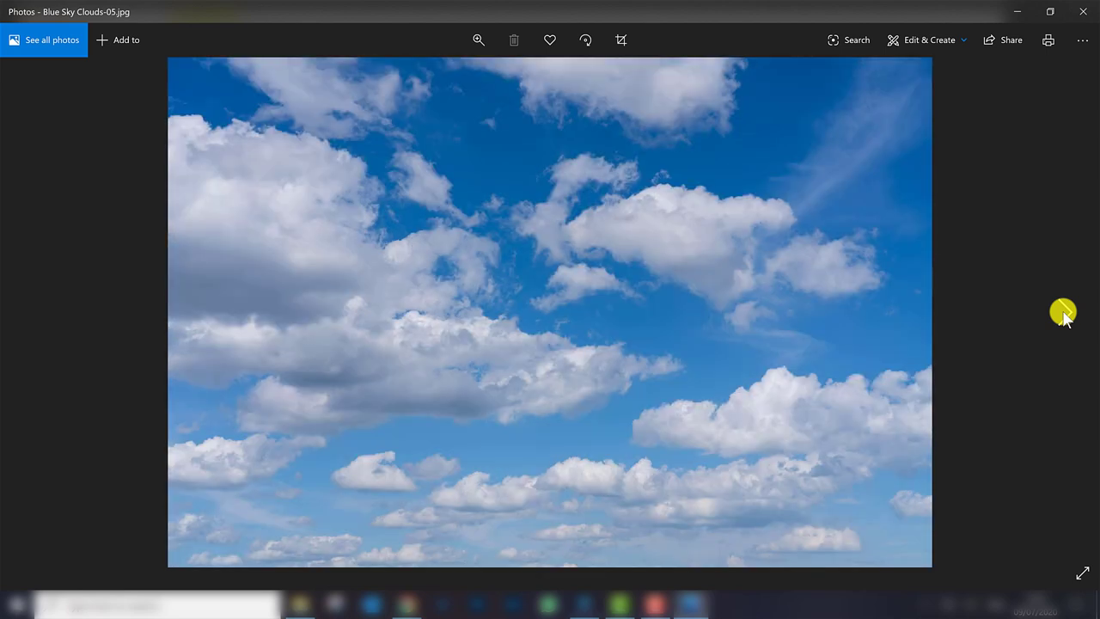
pyautogui.click(1063, 314)
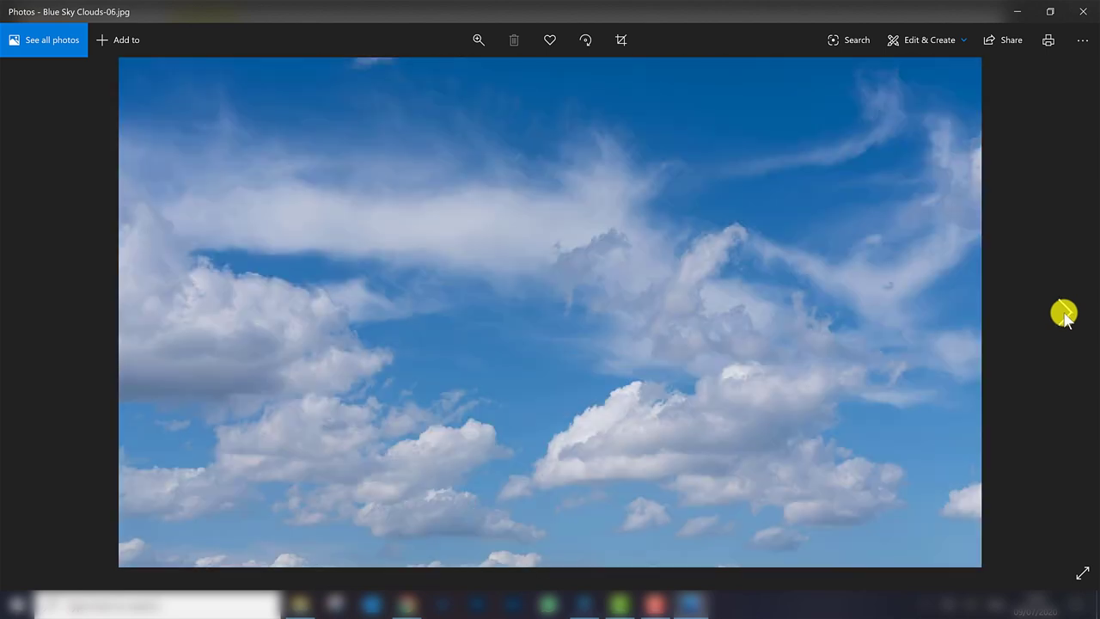
pyautogui.click(1064, 314)
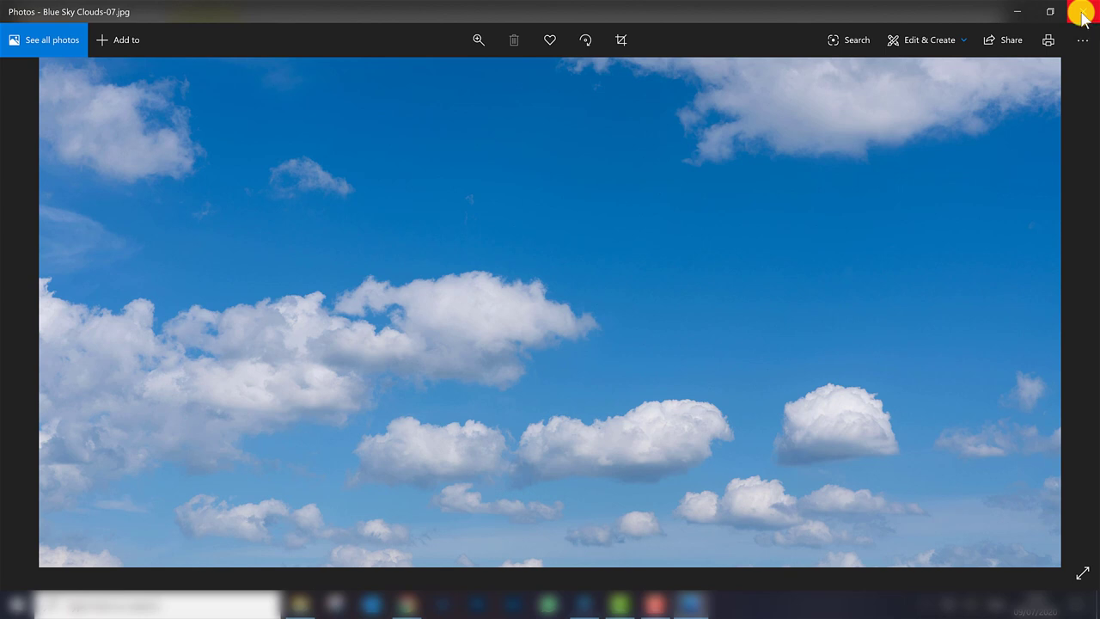
pyautogui.click(1082, 14)
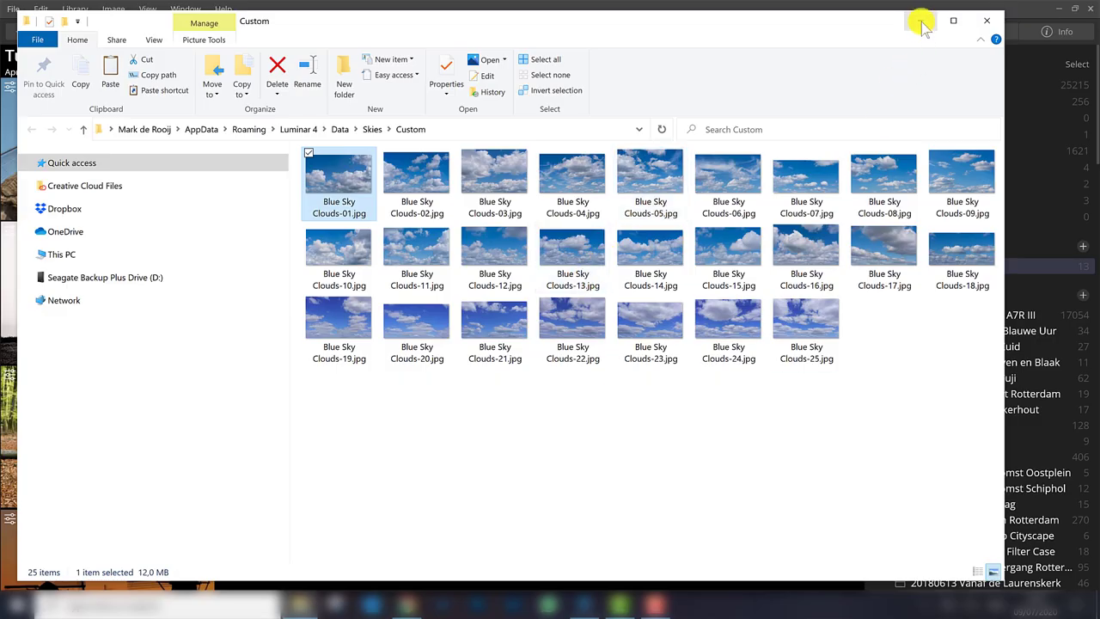
# Step: Leave the skies folder and open the Brooklyn Bridge photo NEW YORK-183.DNG in single-image view
pyautogui.hotkey('alt', 'Tab')
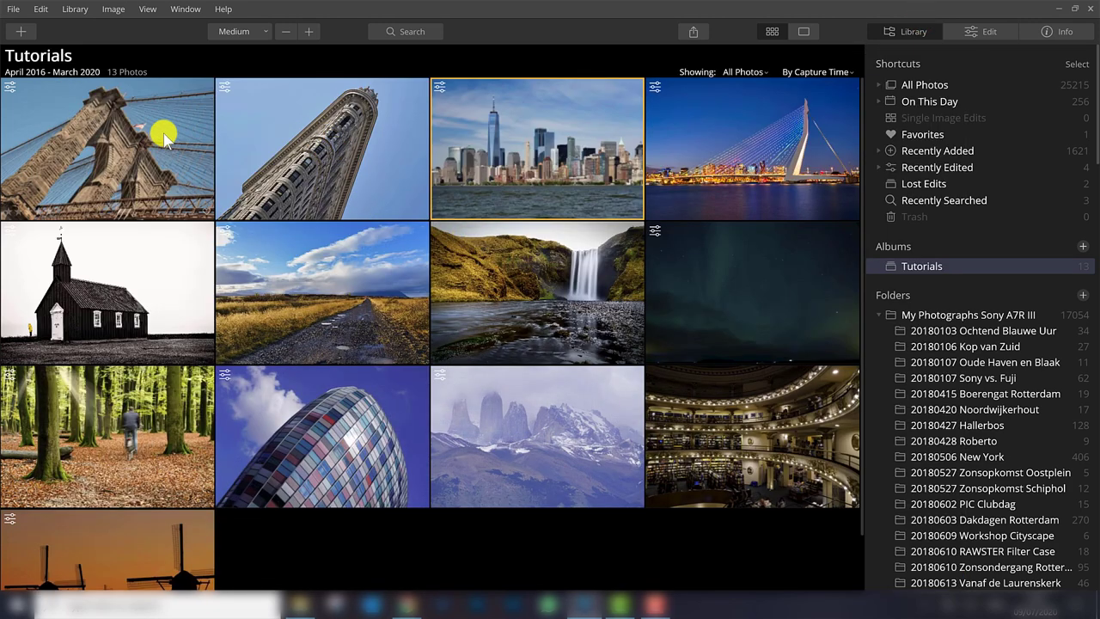
pyautogui.click(101, 147)
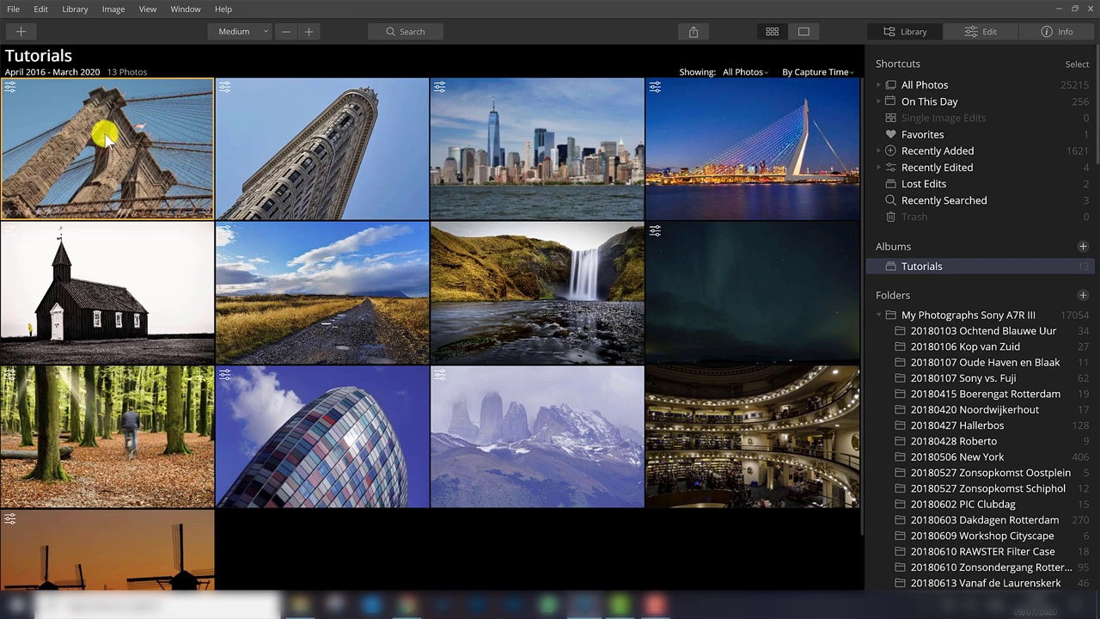
pyautogui.doubleClick(103, 133)
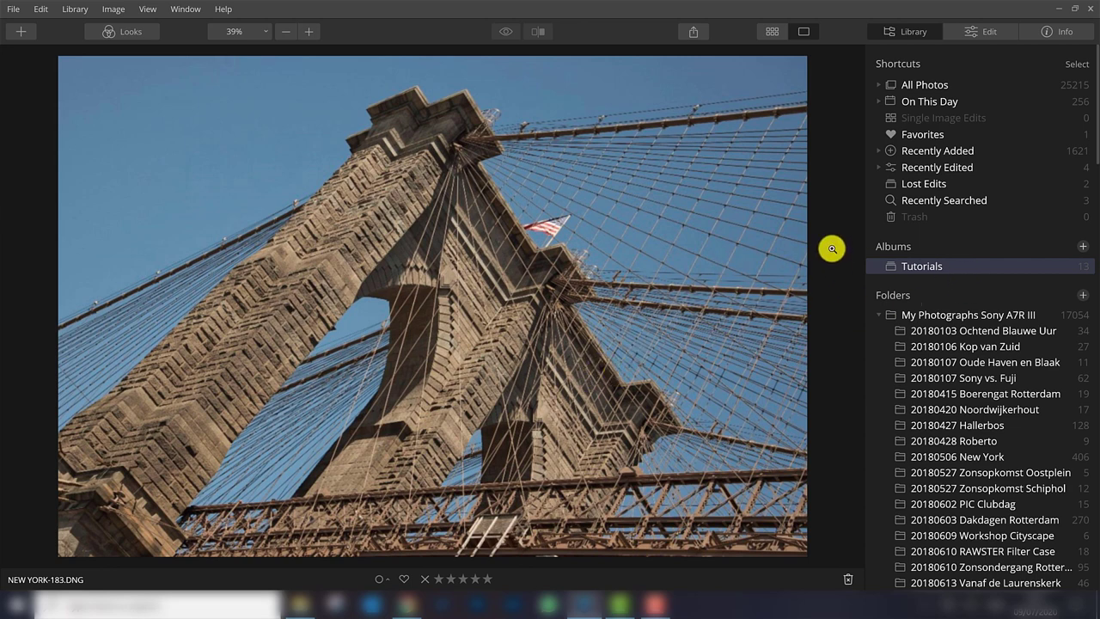
# Step: Set AI Sky Replacement's Sky Selection to Blue Sky Clouds-04 in the Edit panel
pyautogui.click(985, 35)
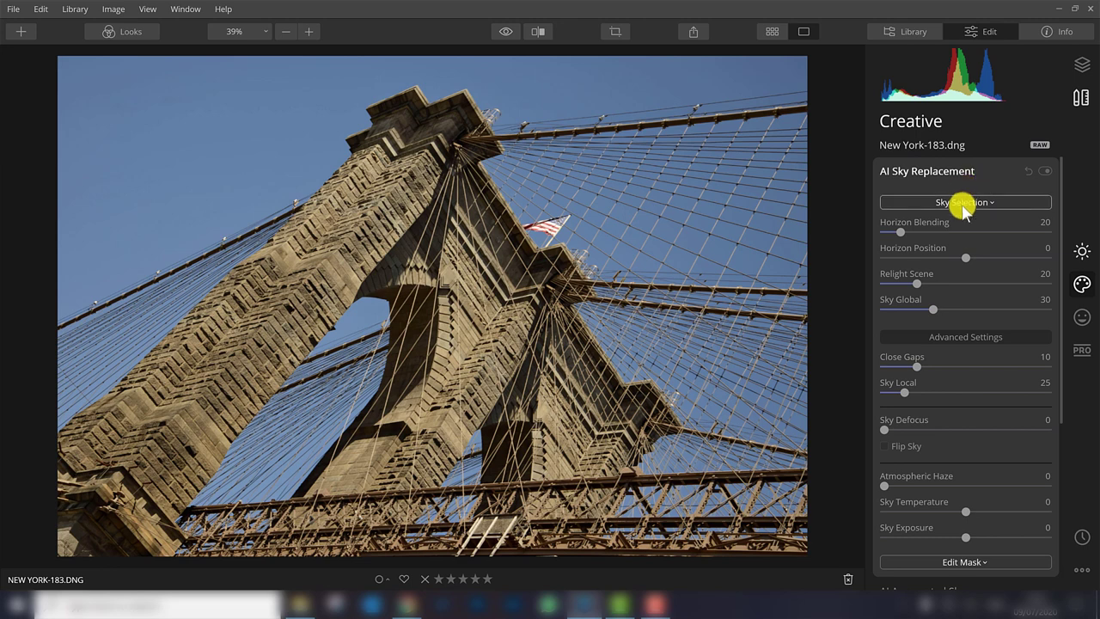
pyautogui.click(961, 203)
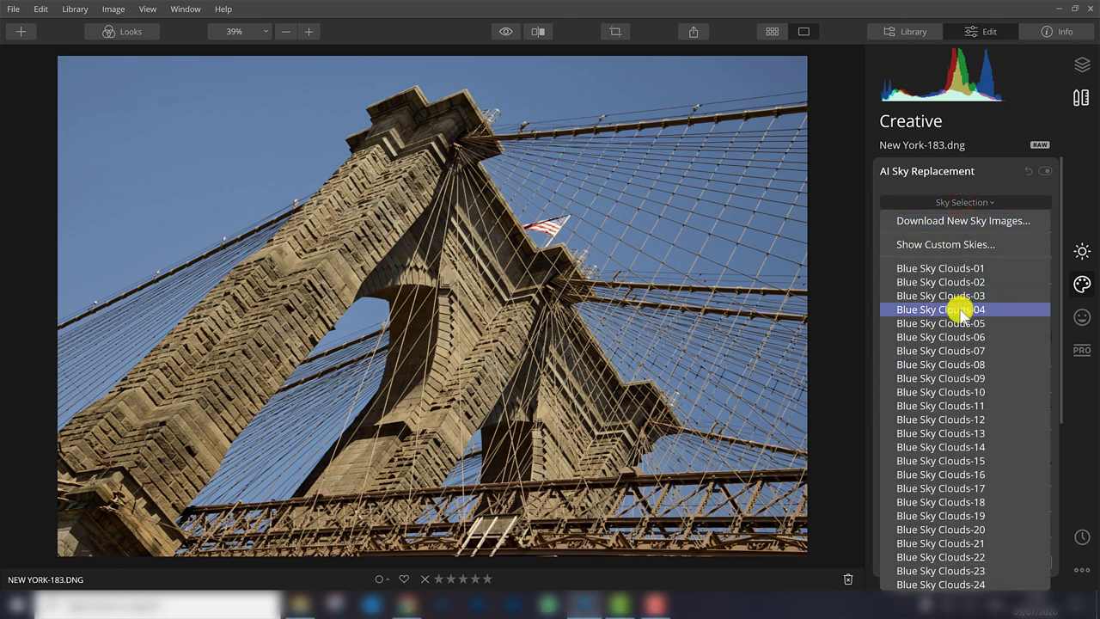
pyautogui.click(960, 310)
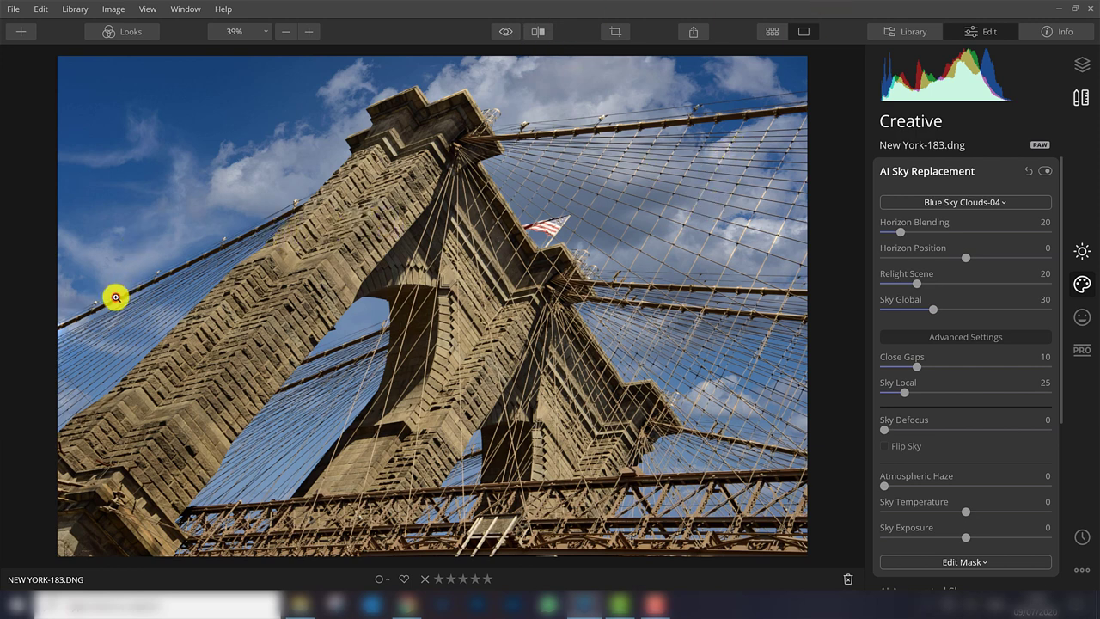
# Step: Zoom to 100% and pan along the bridge cables to check the sky blend
pyautogui.click(119, 288)
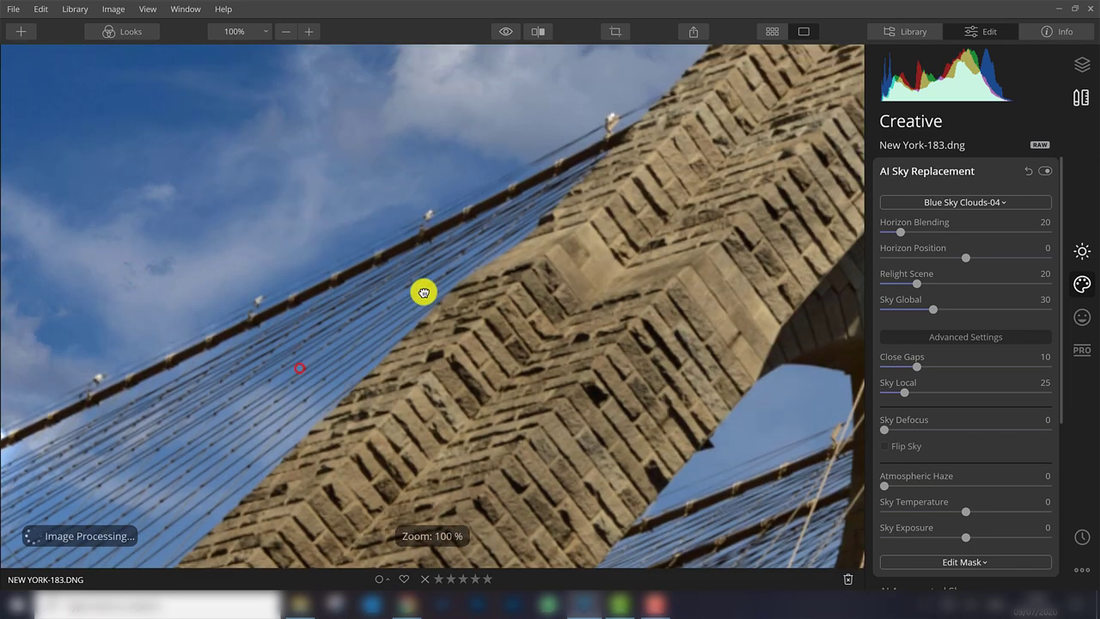
pyautogui.moveTo(302, 369); pyautogui.dragTo(419, 290)
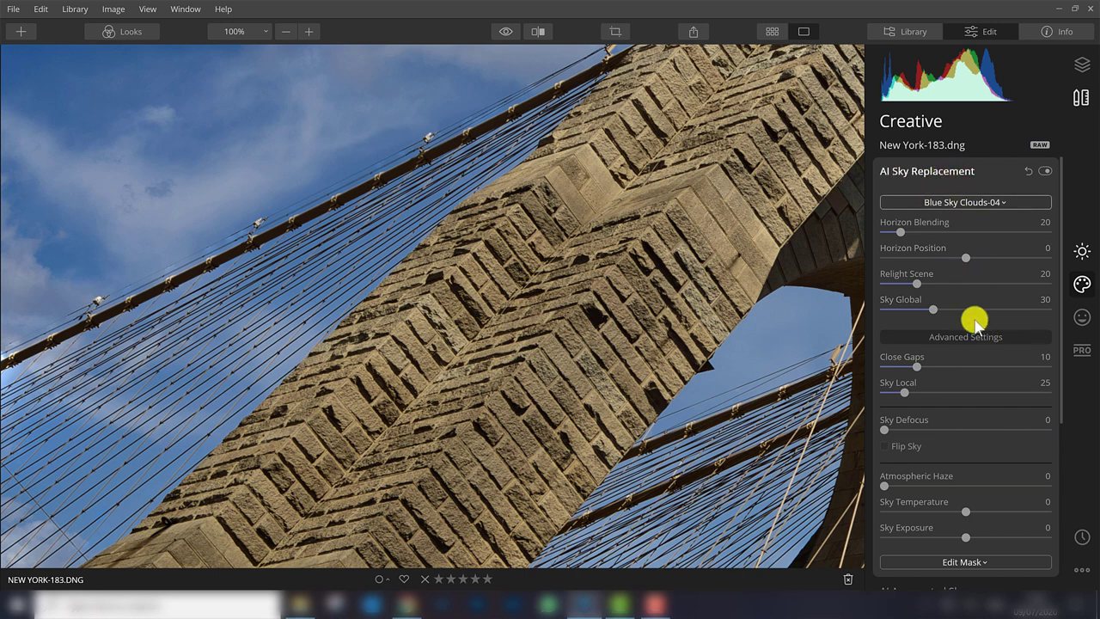
# Step: Set Close Gaps to 21 in Advanced Settings and inspect the stone tower and cables at 100%
pyautogui.click(951, 339)
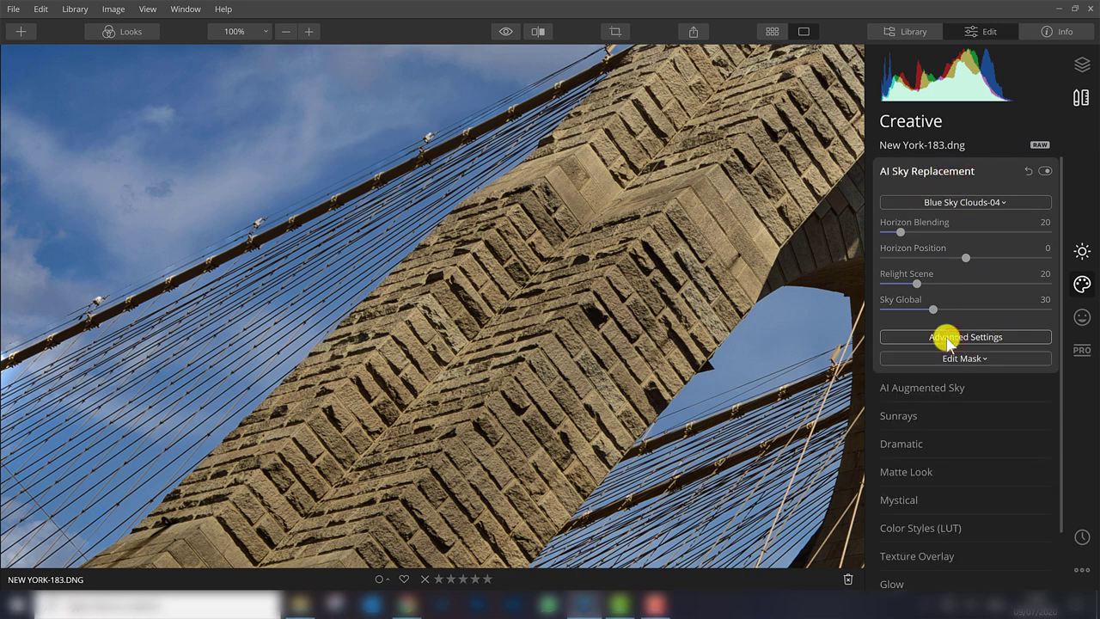
pyautogui.click(947, 338)
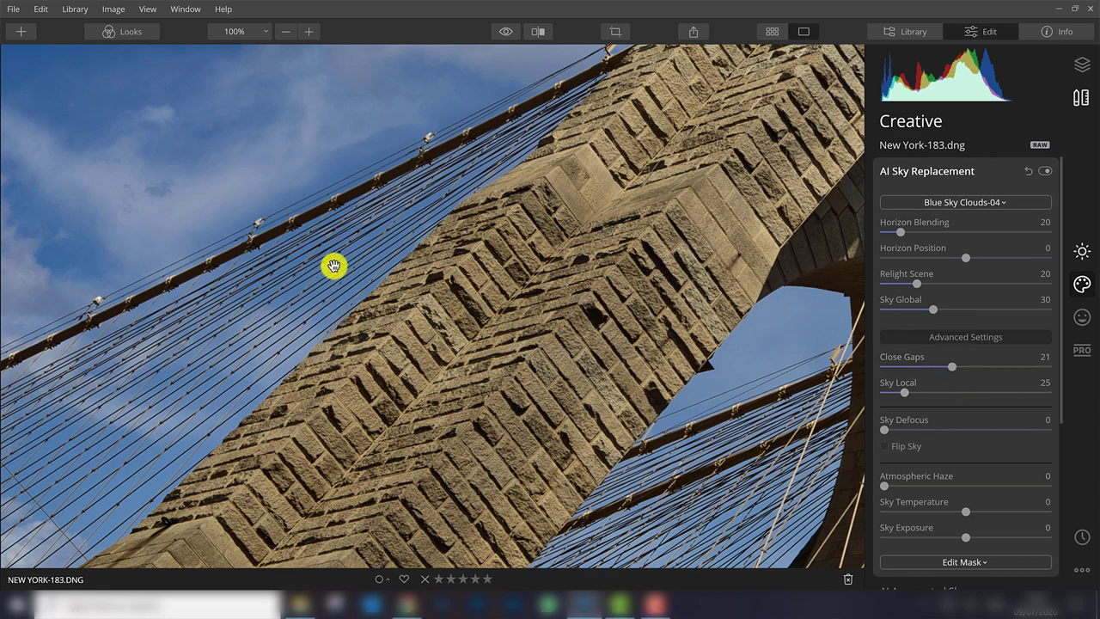
pyautogui.click(389, 200)
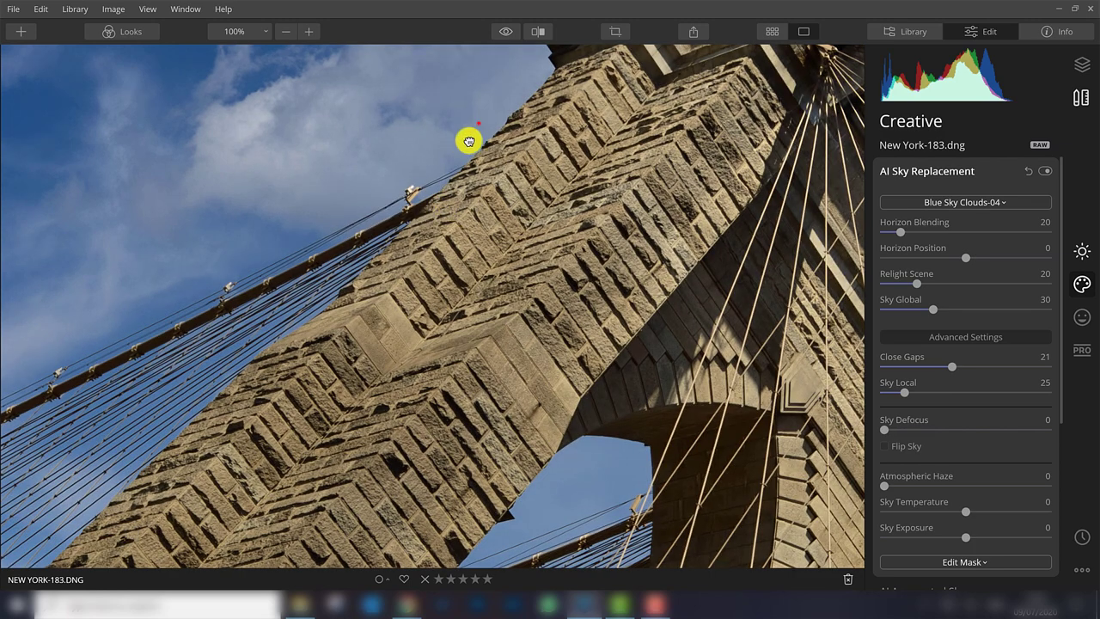
pyautogui.moveTo(449, 169); pyautogui.dragTo(270, 368)
pyautogui.moveTo(453, 208)
pyautogui.mouseDown()
pyautogui.moveTo(326, 351)
pyautogui.moveTo(422, 363)
pyautogui.moveTo(467, 386)
pyautogui.moveTo(535, 300)
pyautogui.mouseUp()
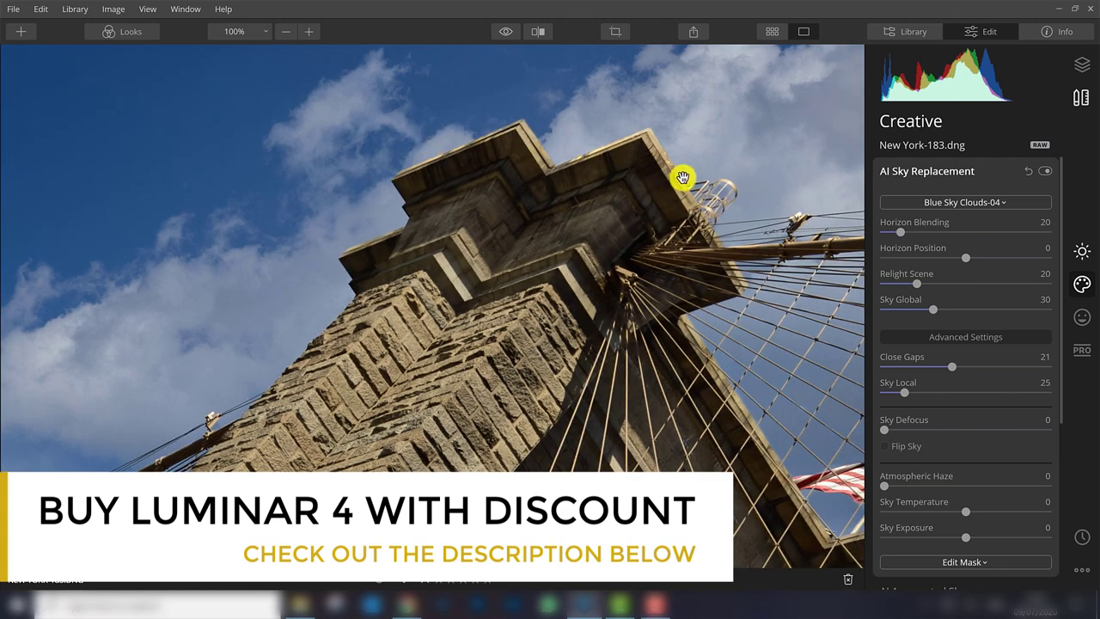
pyautogui.moveTo(504, 192)
pyautogui.mouseDown()
pyautogui.moveTo(684, 160)
pyautogui.moveTo(496, 295)
pyautogui.moveTo(295, 341)
pyautogui.mouseUp()
pyautogui.moveTo(491, 300); pyautogui.dragTo(325, 320)
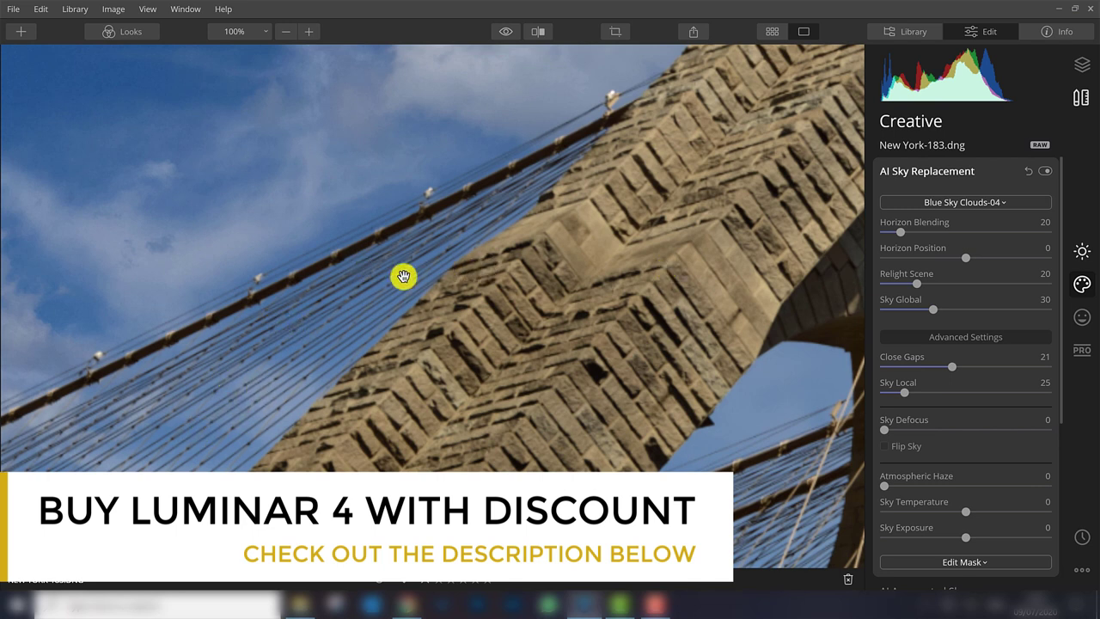
# Step: Go back to the library and open the New York skyline photo for editing
pyautogui.click(774, 38)
pyautogui.click(537, 153)
pyautogui.doubleClick(536, 153)
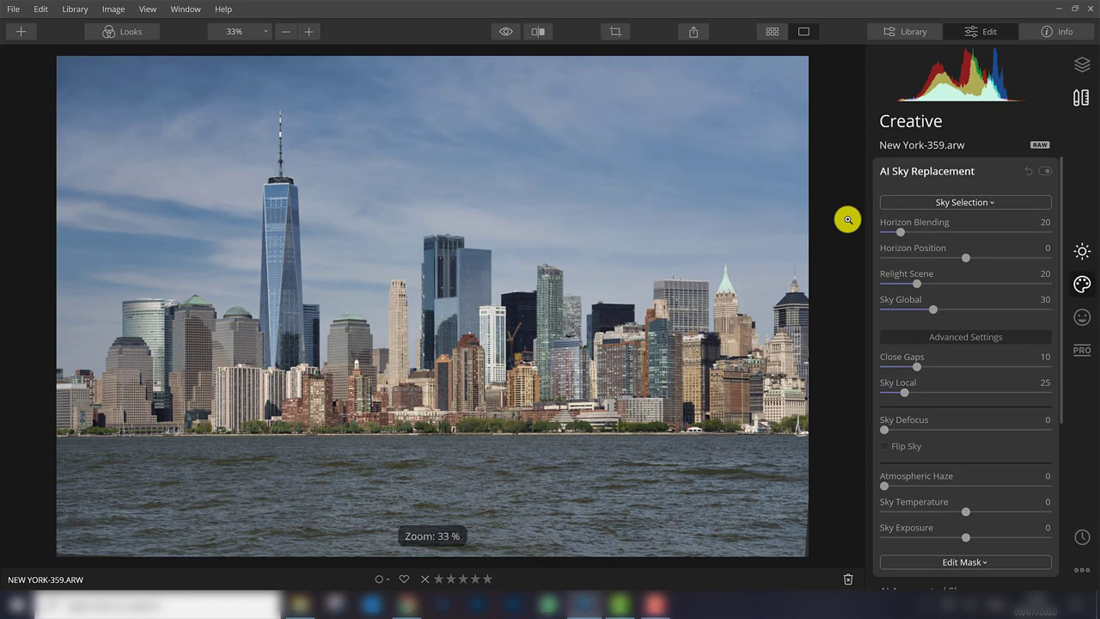
# Step: Choose Blue Sky Clouds-15 from the Sky Selection list as the skyline's new sky
pyautogui.click(936, 205)
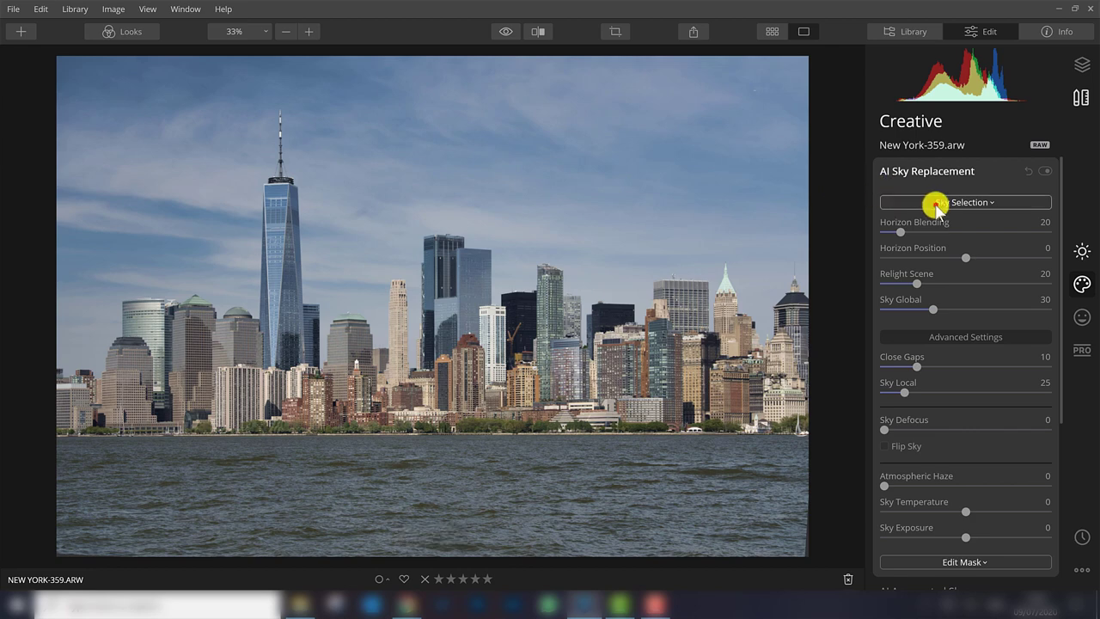
pyautogui.scroll(-1, 928, 386)
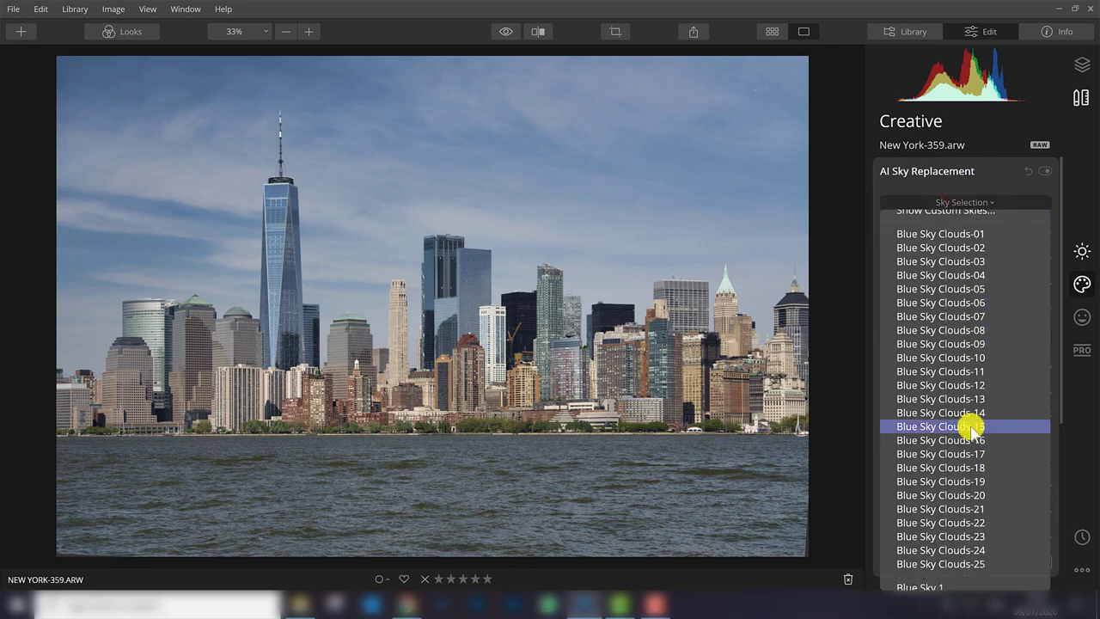
pyautogui.click(971, 427)
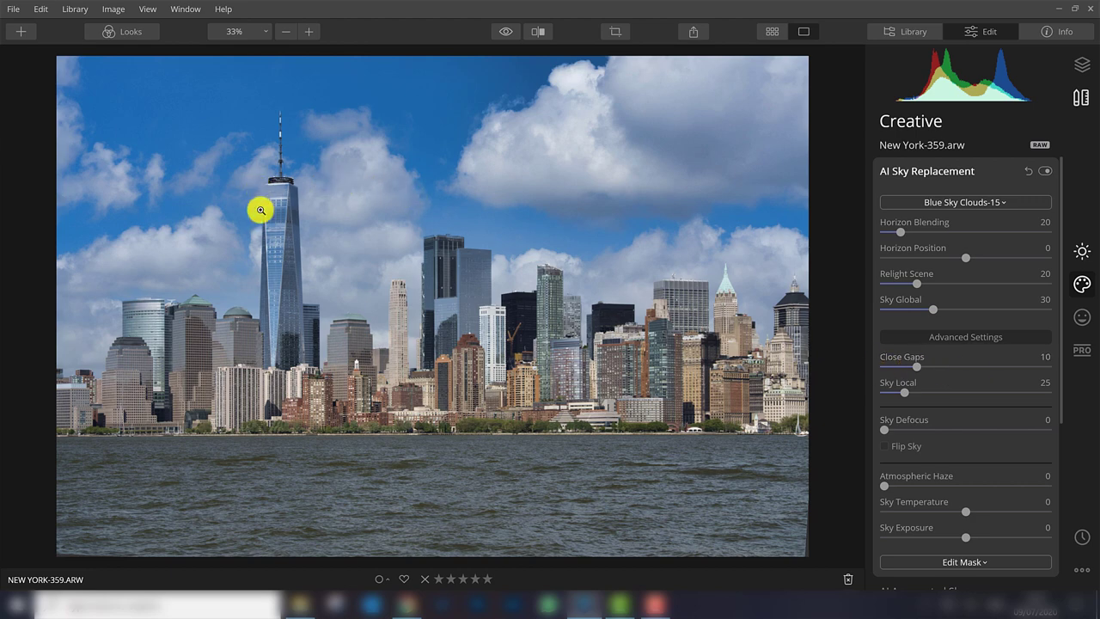
# Step: Set Sky Global to 85 and Close Gaps to 19, viewing the One World Trade Center spire at 100%
pyautogui.click(970, 366)
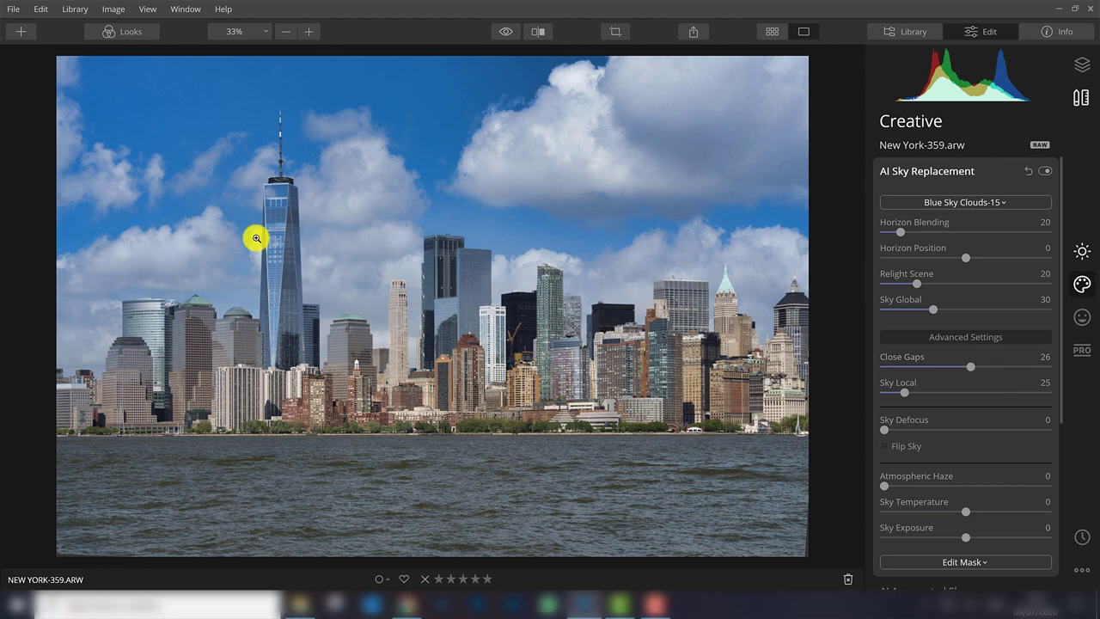
pyautogui.doubleClick(271, 191)
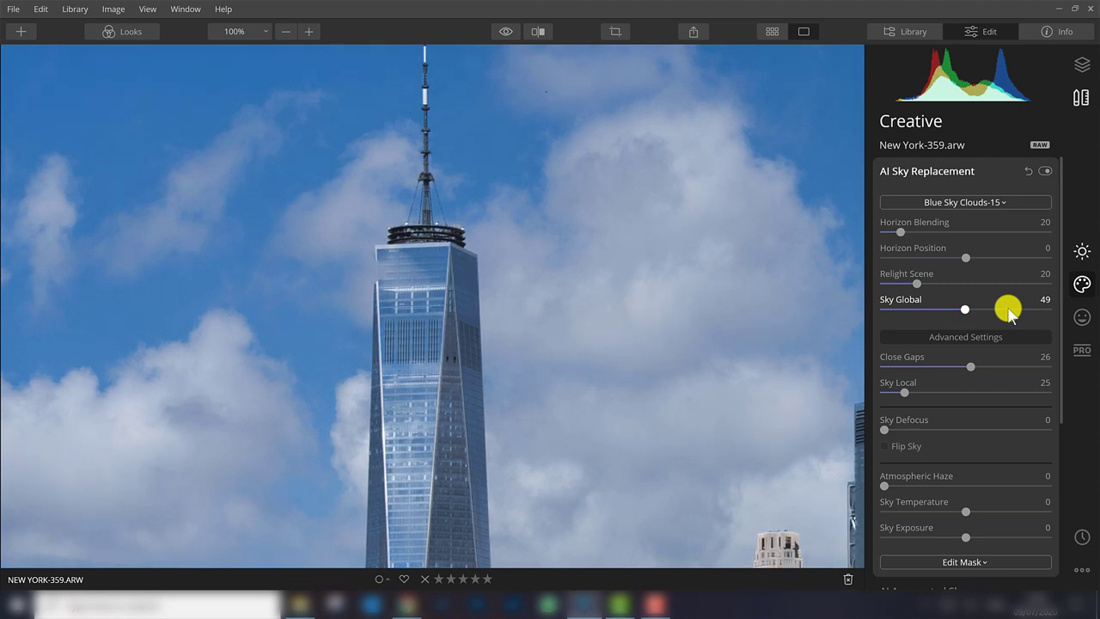
pyautogui.click(1022, 309)
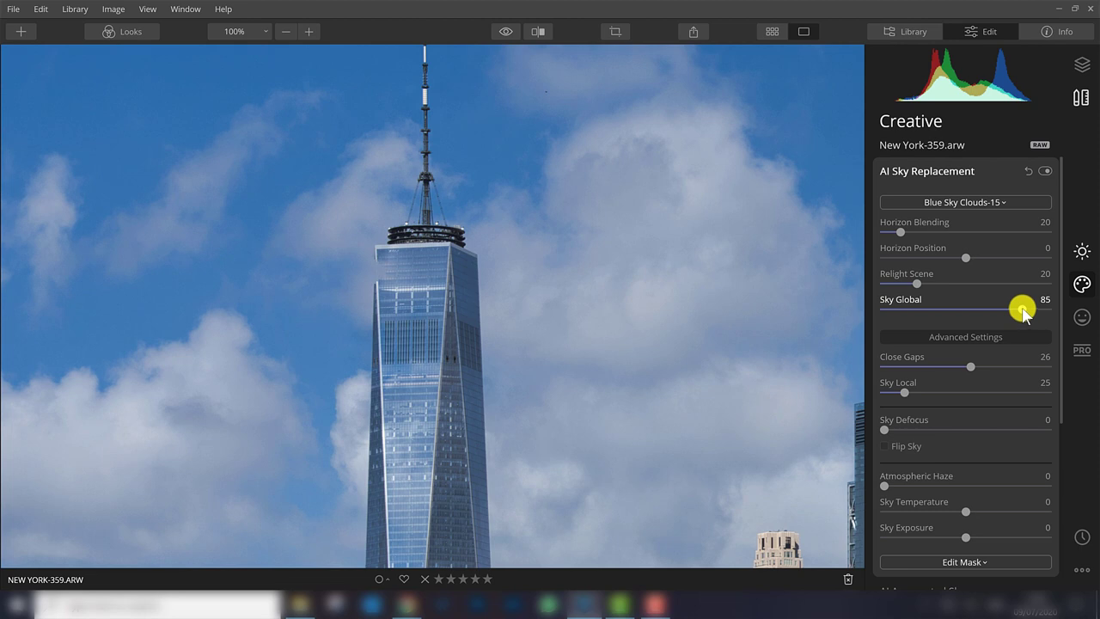
pyautogui.click(999, 367)
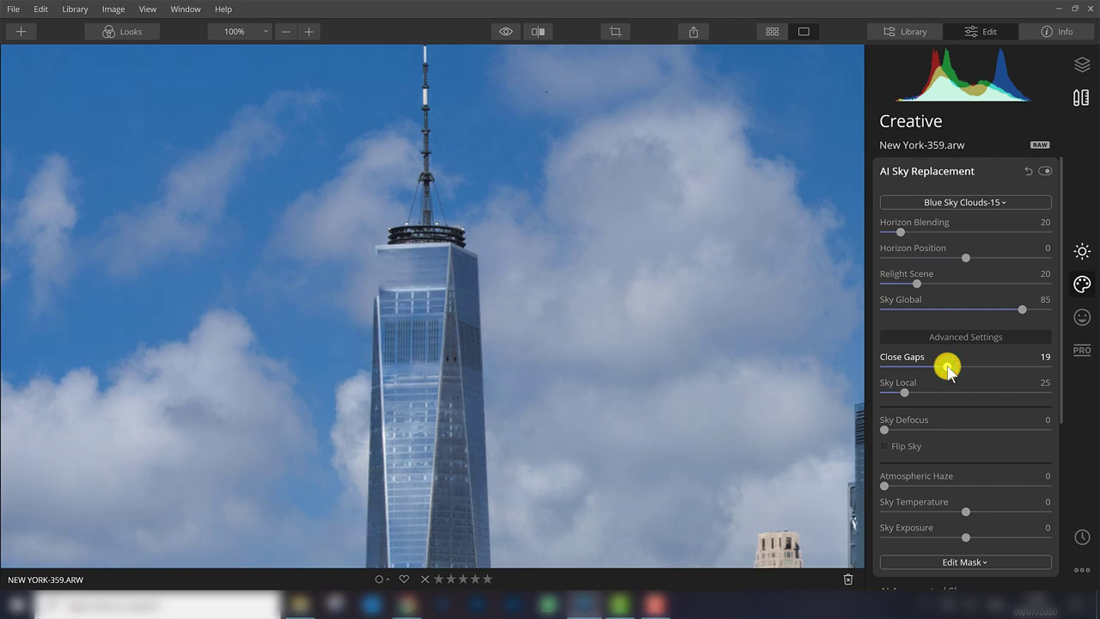
# Step: Start a sky mask brush set to Erase at 100% opacity
pyautogui.scroll(-1, 952, 564)
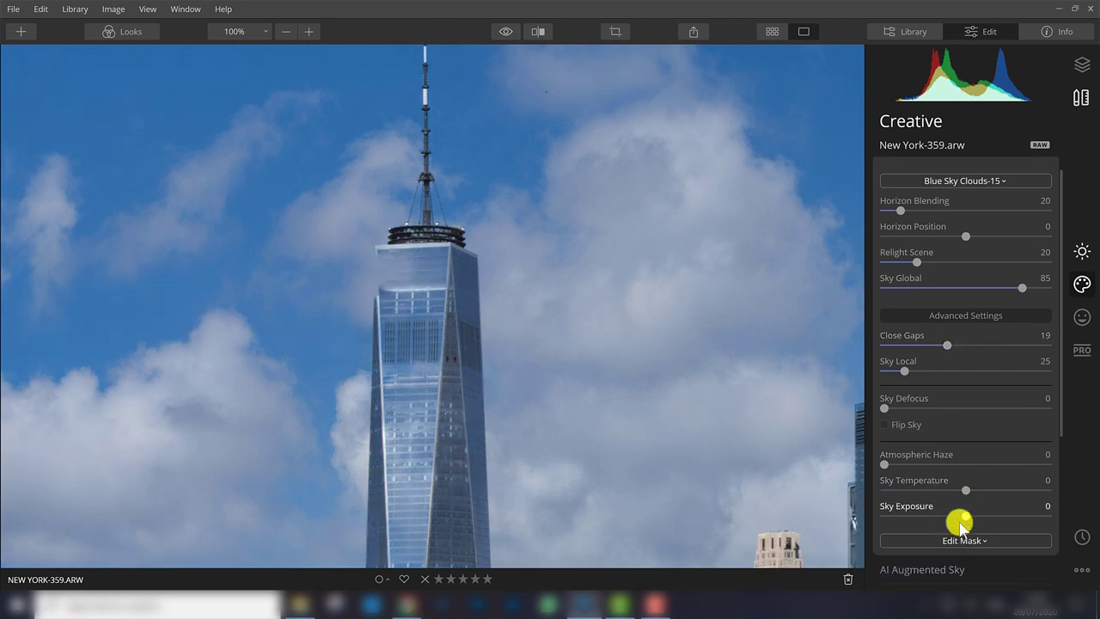
pyautogui.click(955, 542)
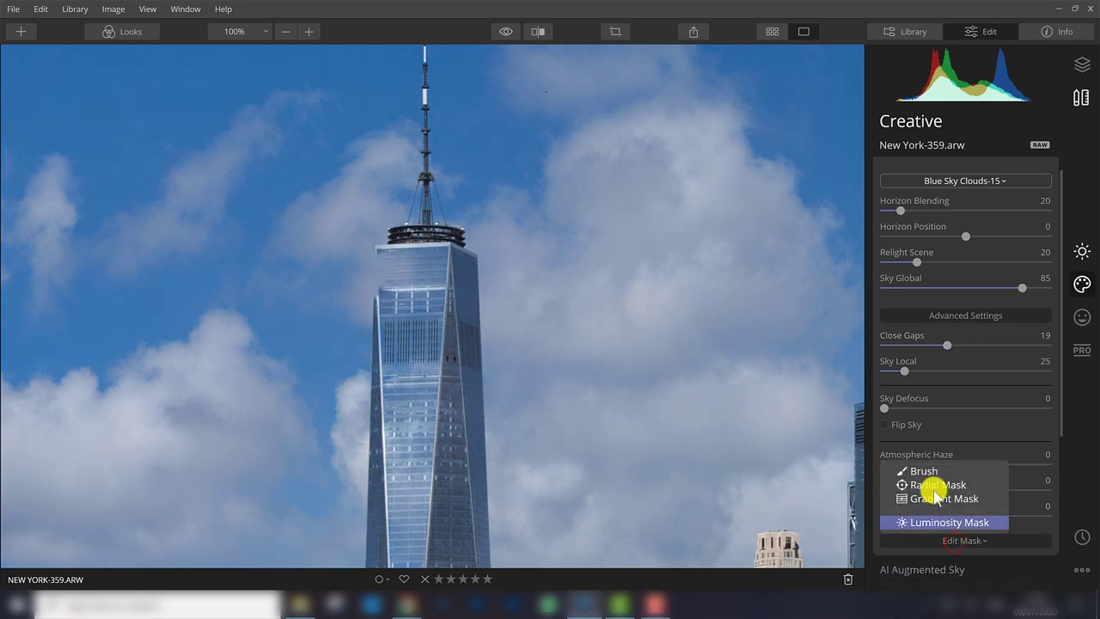
pyautogui.click(927, 471)
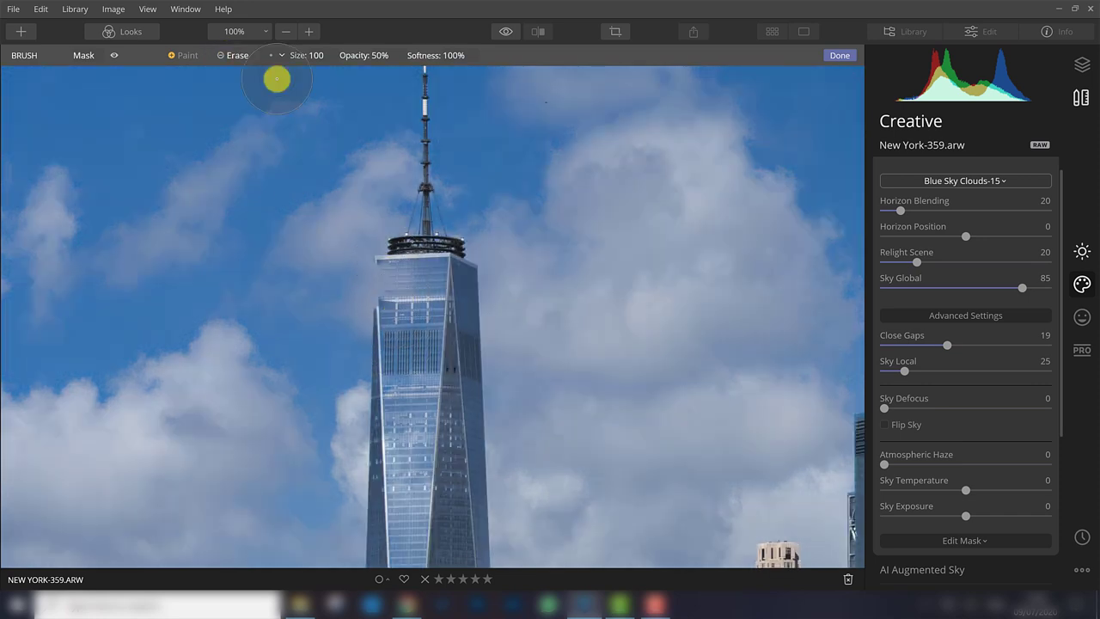
pyautogui.click(231, 57)
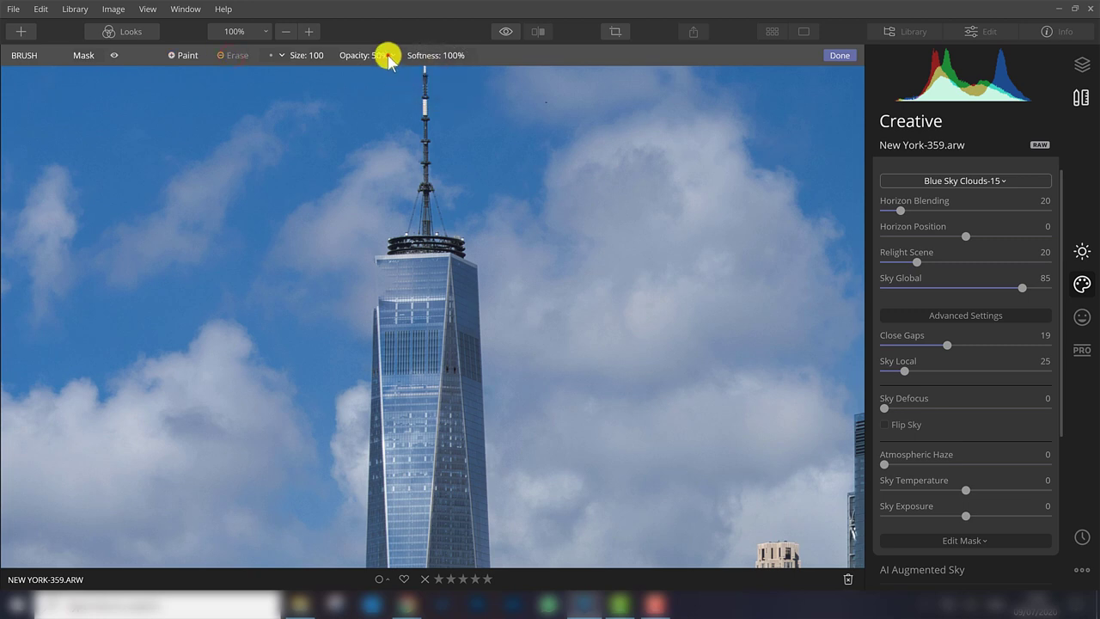
pyautogui.click(388, 57)
pyautogui.moveTo(388, 90); pyautogui.dragTo(484, 93)
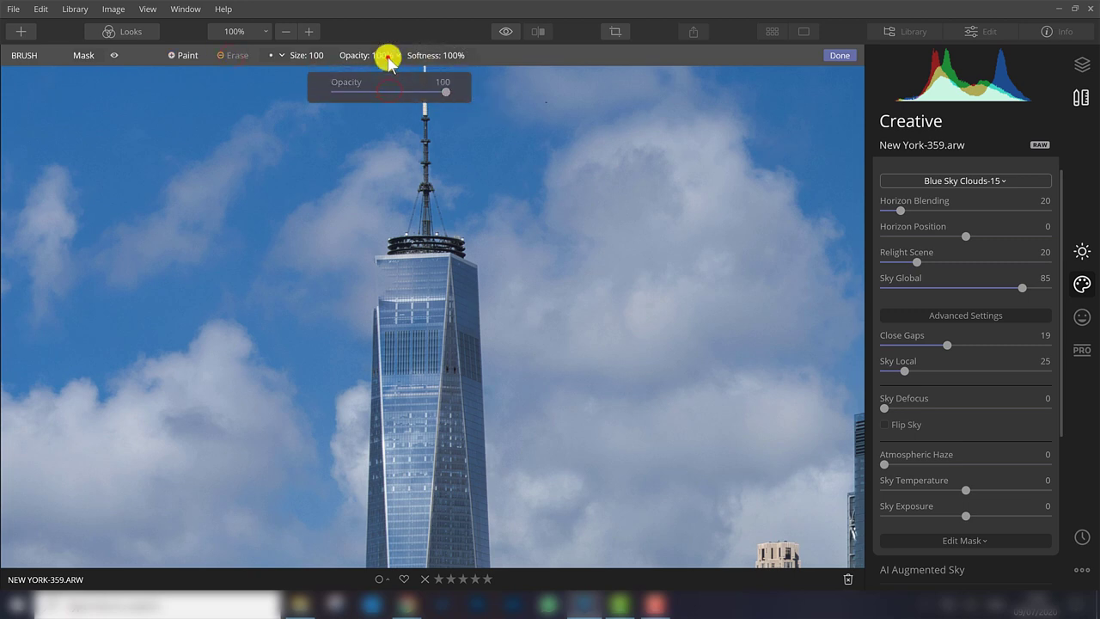
pyautogui.click(388, 57)
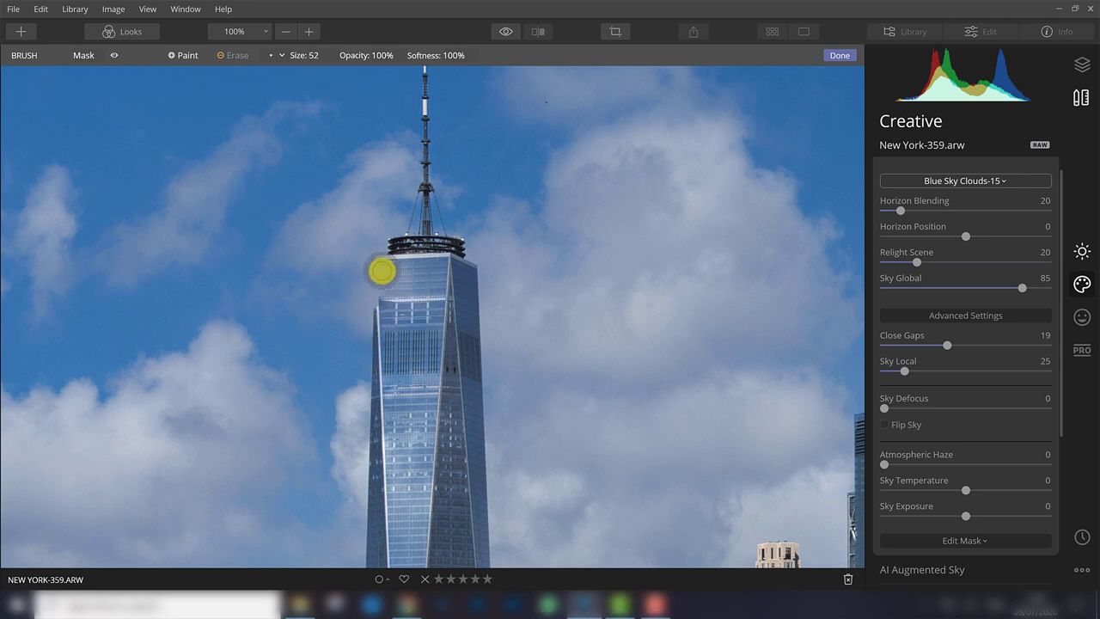
# Step: Erase the sky effect from the tower top and lower brush softness to 68%
pyautogui.moveTo(411, 326); pyautogui.dragTo(392, 327)
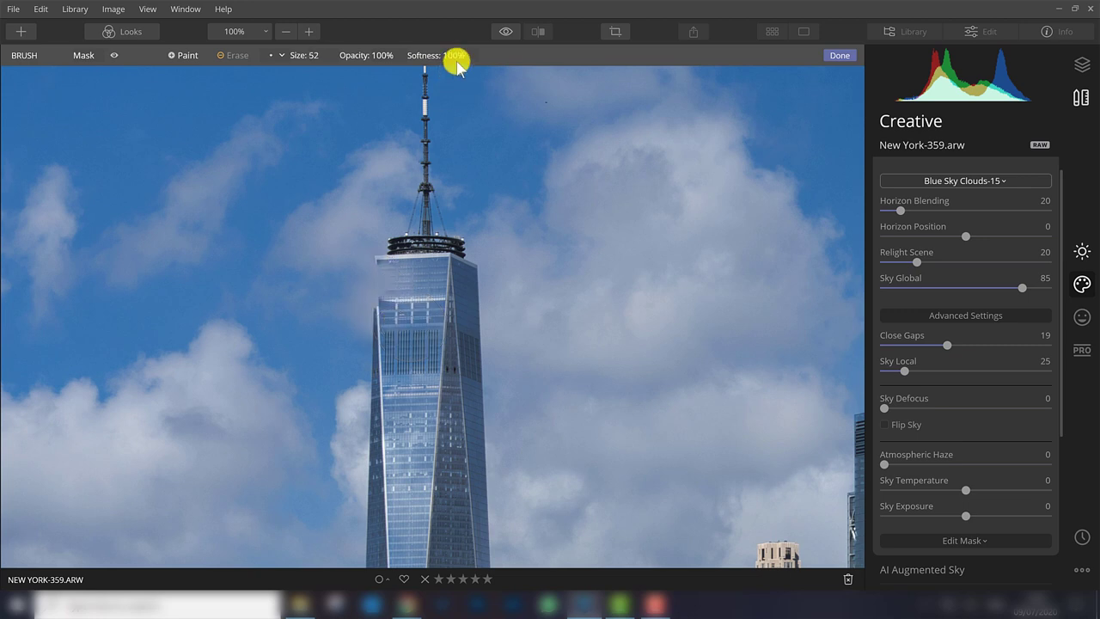
pyautogui.click(457, 56)
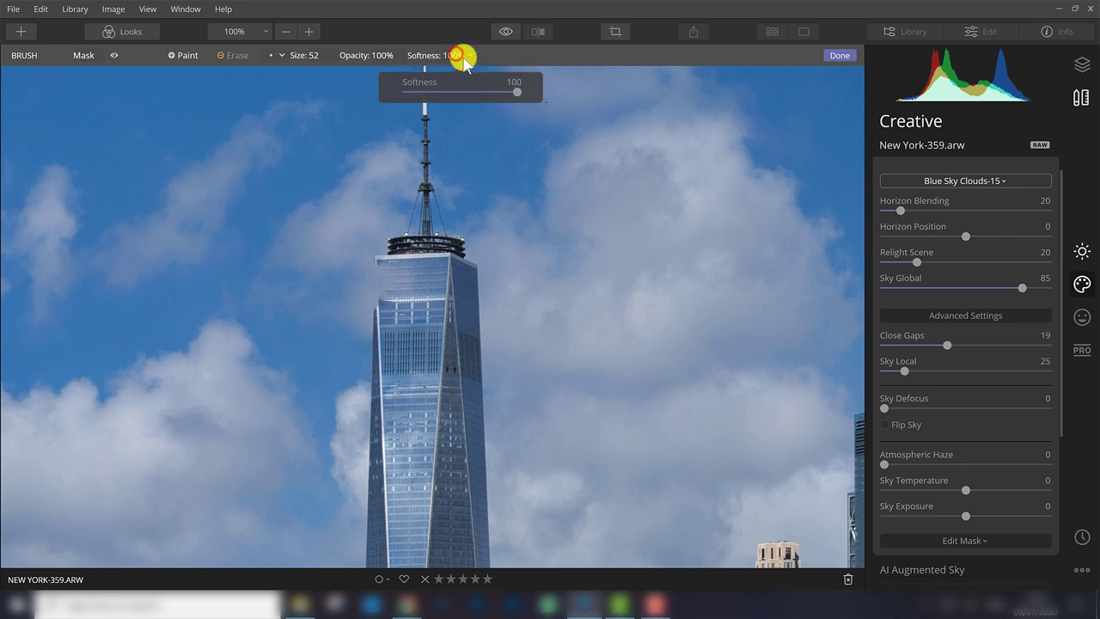
pyautogui.moveTo(514, 91); pyautogui.dragTo(526, 103)
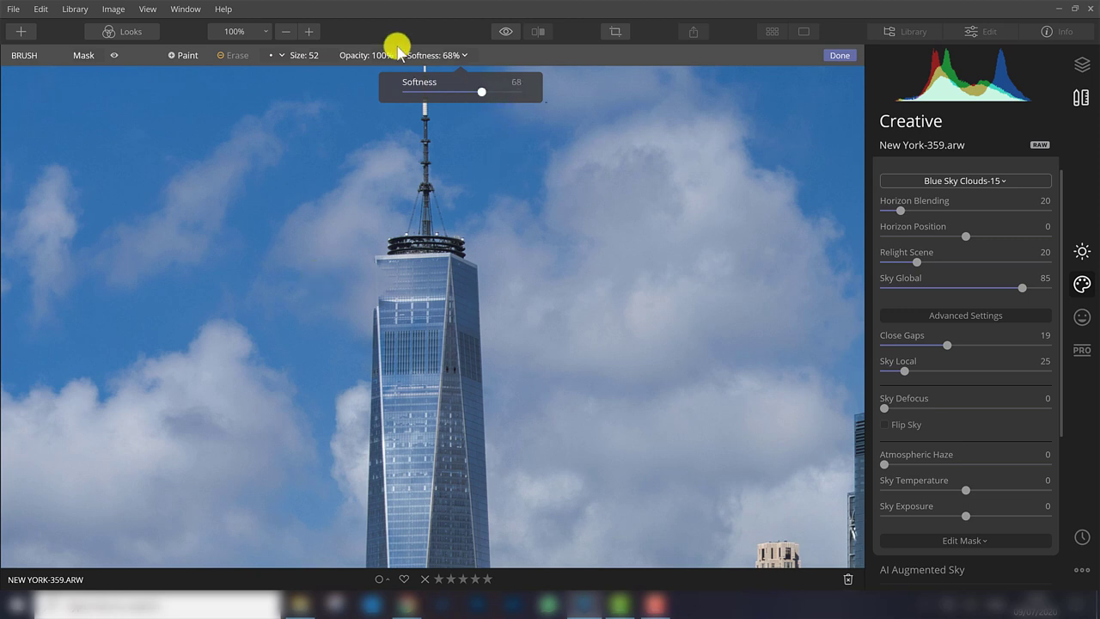
pyautogui.click(464, 55)
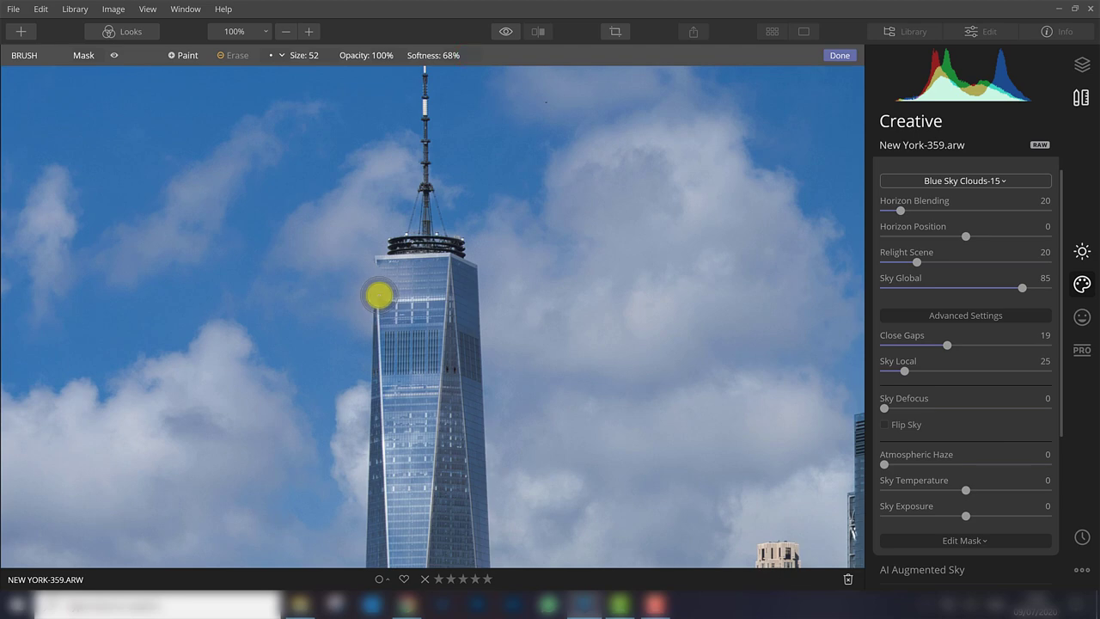
# Step: At about 500% zoom, erase the sky effect from the tower's upper face, left edge, top-left corner and beam
pyautogui.scroll(2, 379, 296)
pyautogui.scroll(2, 379, 296)
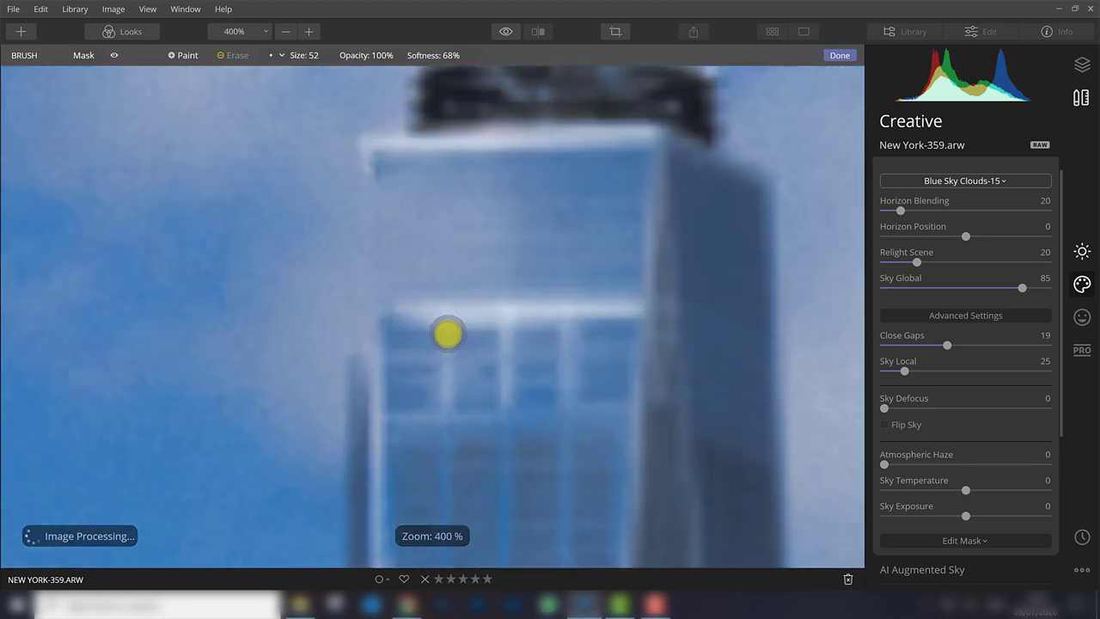
pyautogui.scroll(1, 453, 315)
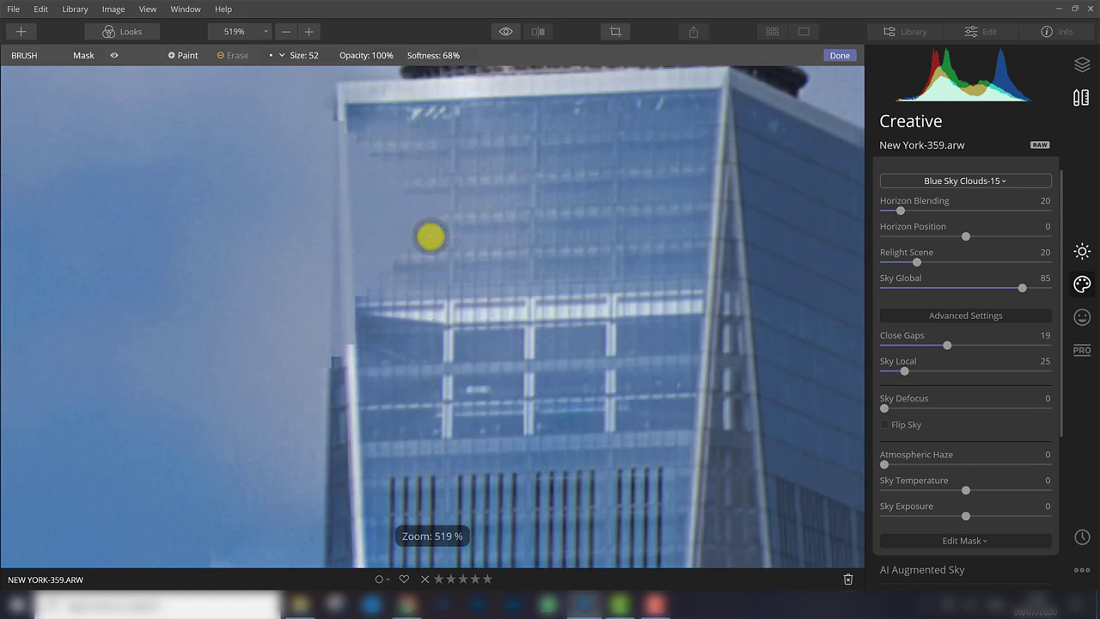
pyautogui.moveTo(437, 218)
pyautogui.mouseDown()
pyautogui.moveTo(403, 226)
pyautogui.moveTo(429, 177)
pyautogui.moveTo(406, 287)
pyautogui.moveTo(401, 258)
pyautogui.moveTo(412, 284)
pyautogui.moveTo(459, 241)
pyautogui.moveTo(462, 175)
pyautogui.moveTo(435, 153)
pyautogui.moveTo(442, 238)
pyautogui.moveTo(421, 312)
pyautogui.moveTo(461, 298)
pyautogui.moveTo(486, 164)
pyautogui.moveTo(496, 160)
pyautogui.moveTo(506, 189)
pyautogui.moveTo(557, 167)
pyautogui.moveTo(511, 238)
pyautogui.moveTo(504, 290)
pyautogui.moveTo(564, 201)
pyautogui.moveTo(583, 201)
pyautogui.moveTo(464, 282)
pyautogui.mouseUp()
pyautogui.moveTo(382, 159)
pyautogui.mouseDown()
pyautogui.moveTo(378, 315)
pyautogui.moveTo(356, 360)
pyautogui.mouseUp()
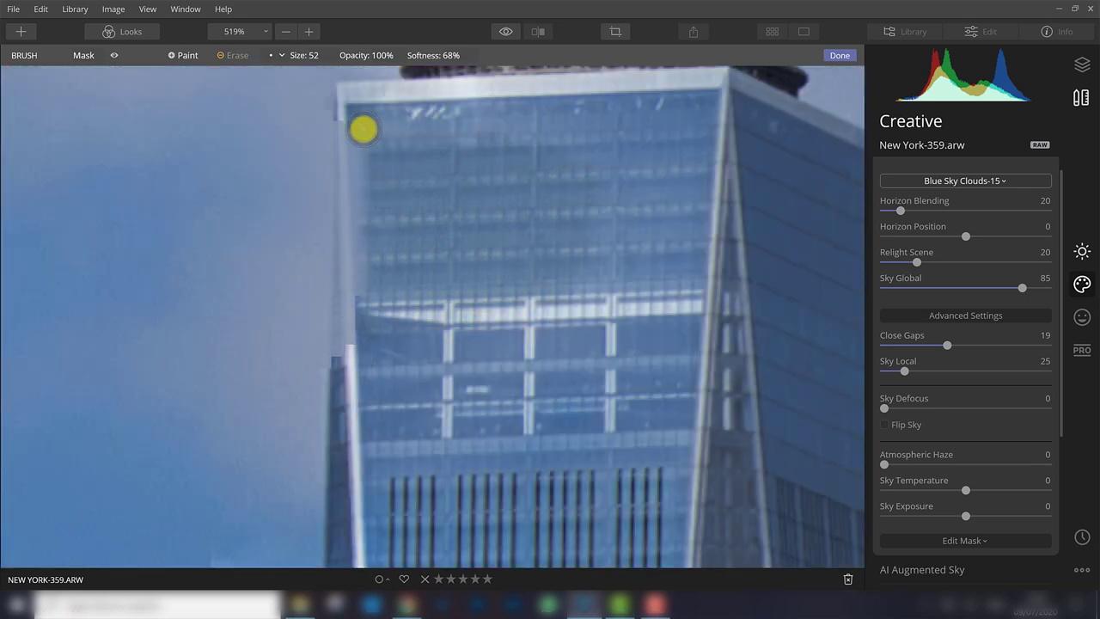
pyautogui.moveTo(361, 150); pyautogui.dragTo(358, 139)
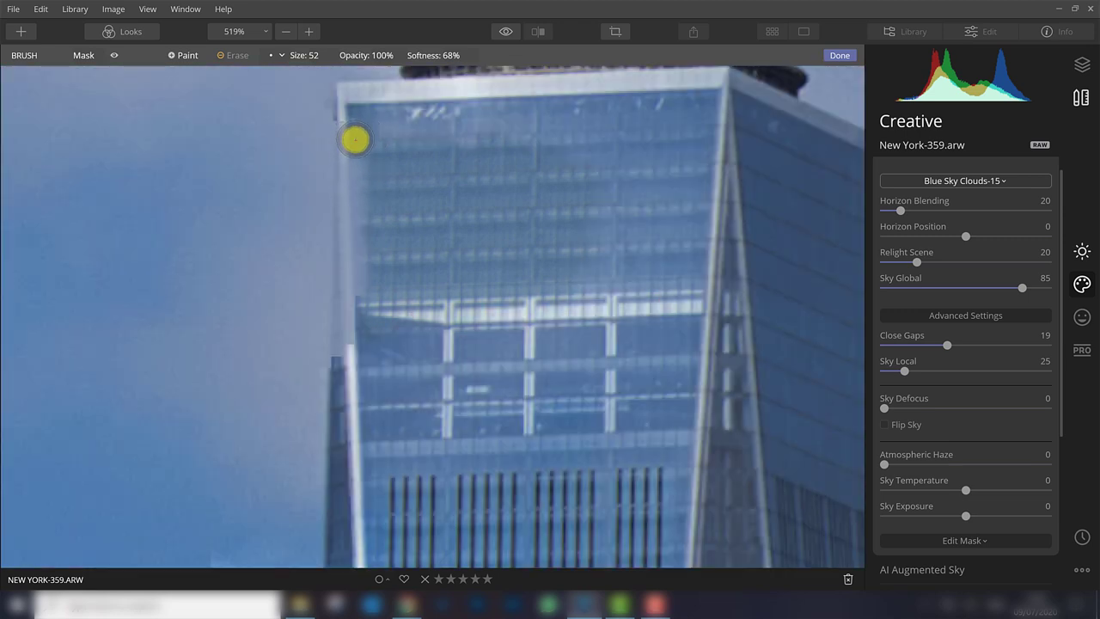
pyautogui.moveTo(355, 141); pyautogui.dragTo(359, 324)
pyautogui.moveTo(362, 371)
pyautogui.mouseDown()
pyautogui.moveTo(385, 290)
pyautogui.moveTo(417, 300)
pyautogui.moveTo(438, 351)
pyautogui.moveTo(561, 309)
pyautogui.moveTo(559, 197)
pyautogui.moveTo(393, 155)
pyautogui.moveTo(491, 137)
pyautogui.moveTo(624, 174)
pyautogui.moveTo(624, 292)
pyautogui.moveTo(442, 253)
pyautogui.mouseUp()
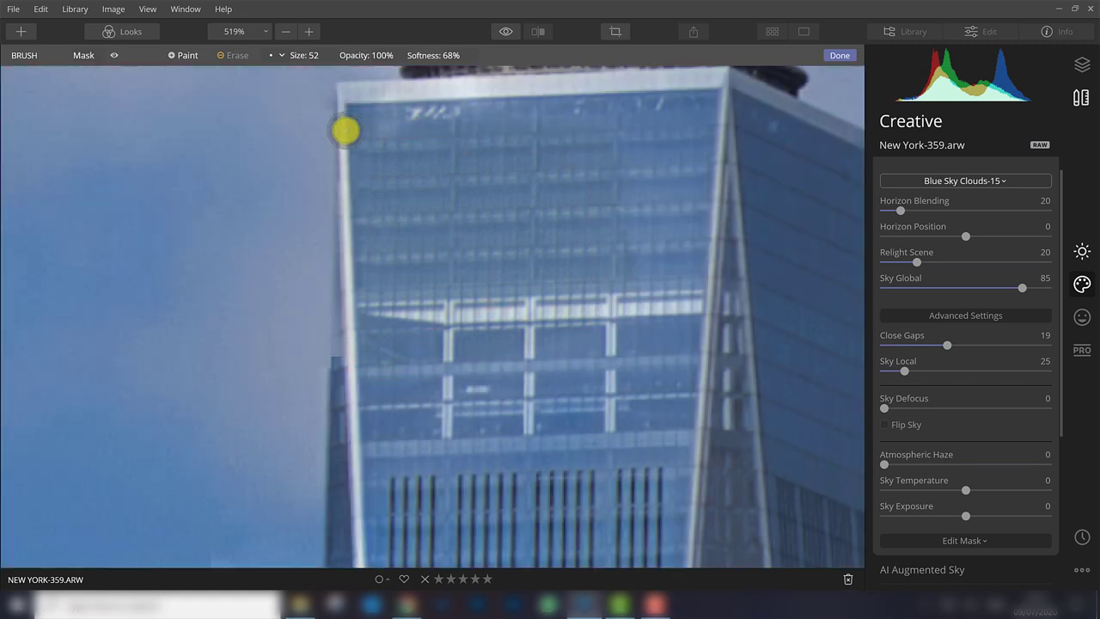
pyautogui.moveTo(345, 116)
pyautogui.mouseDown()
pyautogui.moveTo(348, 148)
pyautogui.moveTo(459, 260)
pyautogui.mouseUp()
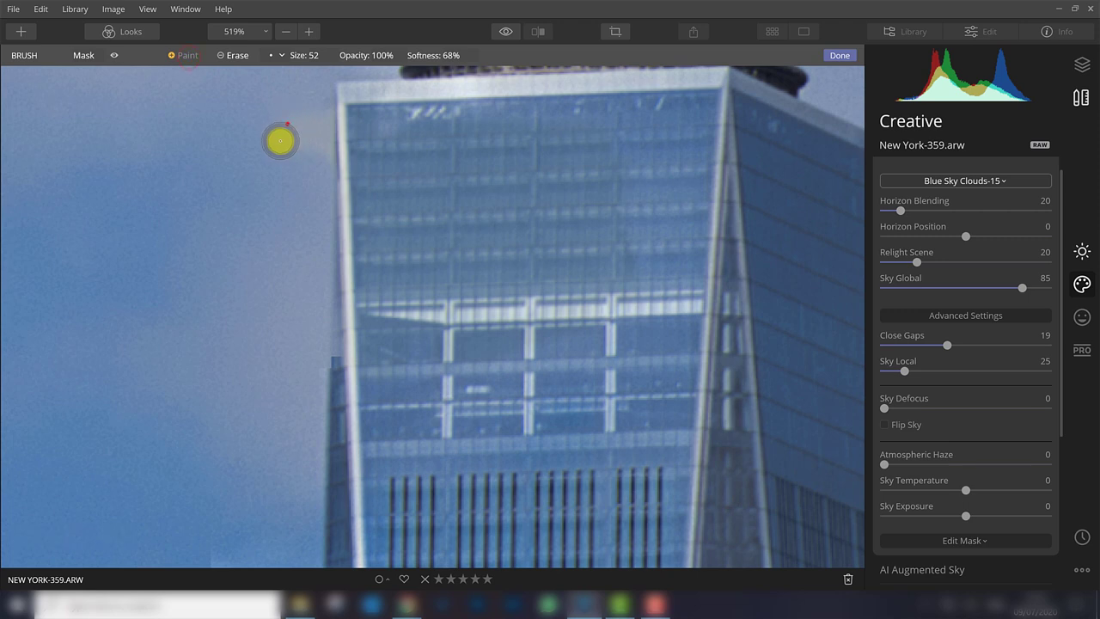
# Step: Refine the mask beside the tower's top-left corner and set brush Softness to 16%
pyautogui.moveTo(280, 136); pyautogui.dragTo(303, 126)
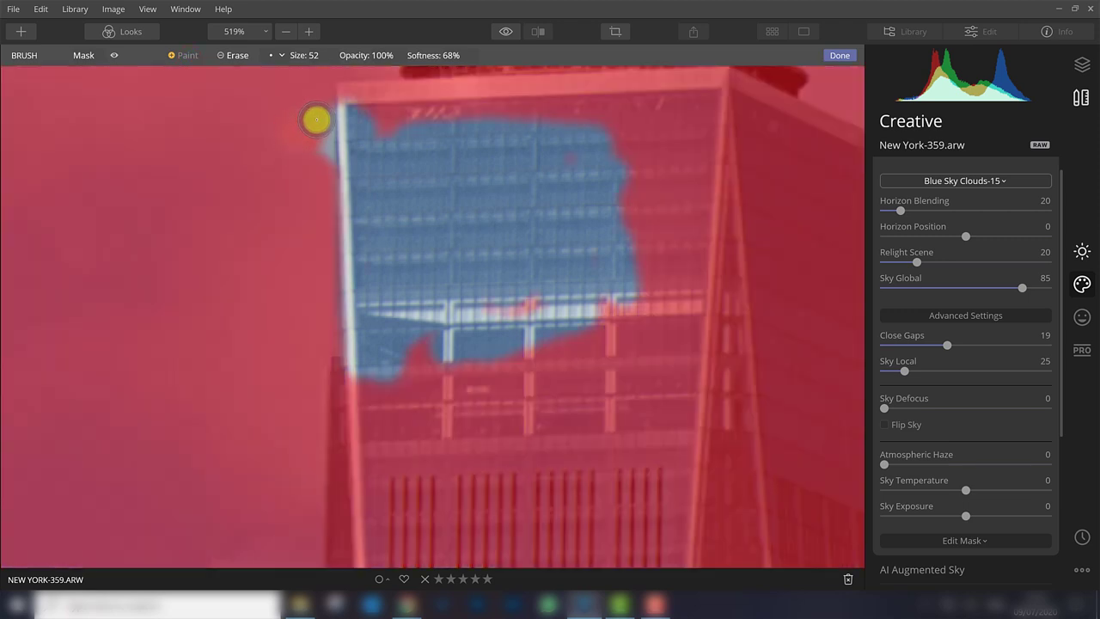
pyautogui.moveTo(316, 155)
pyautogui.mouseDown()
pyautogui.moveTo(316, 130)
pyautogui.moveTo(283, 175)
pyautogui.mouseUp()
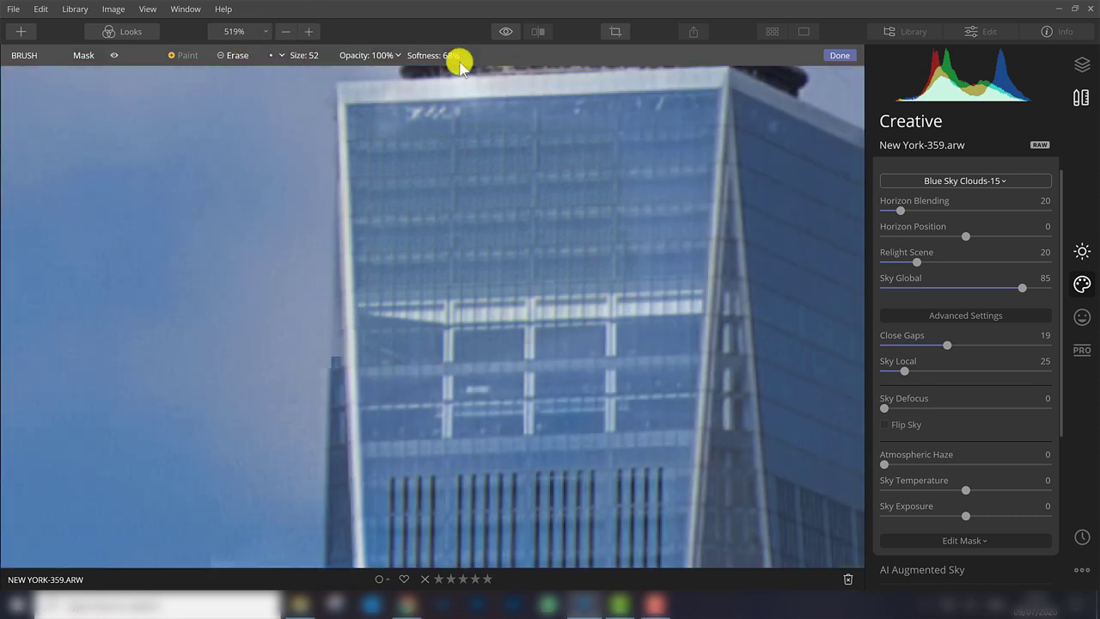
pyautogui.moveTo(470, 92); pyautogui.dragTo(408, 95)
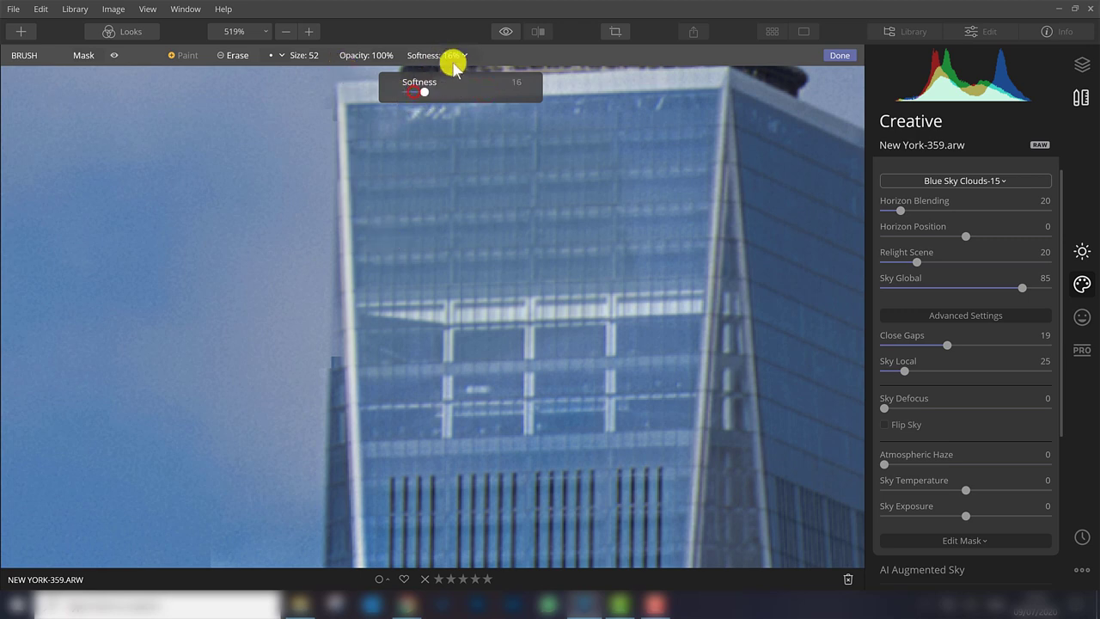
pyautogui.scroll(3, 452, 59)
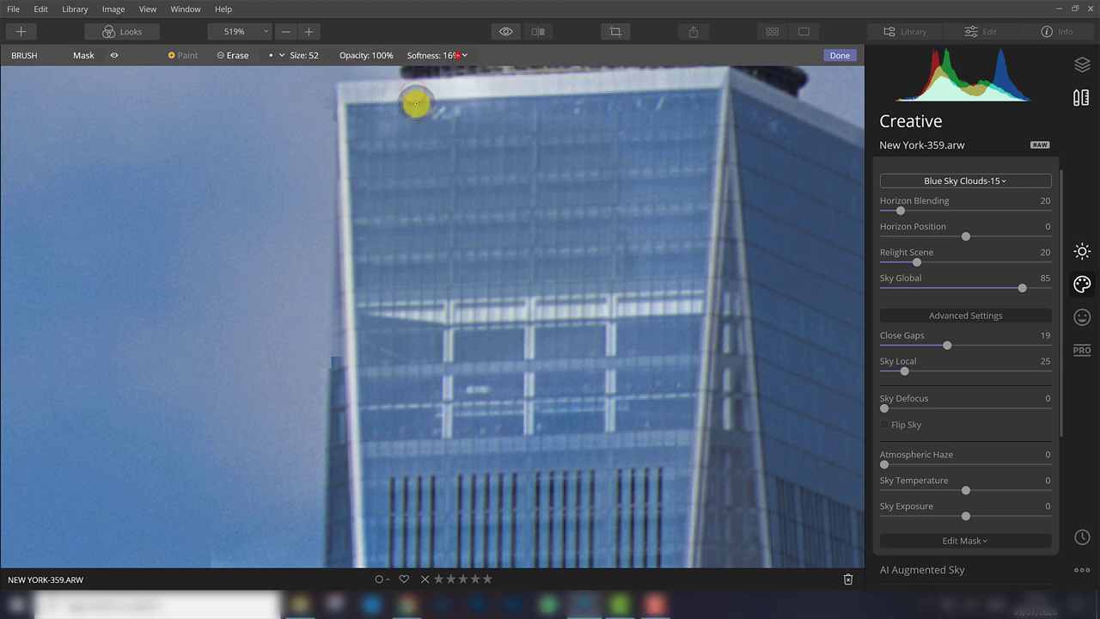
# Step: Switch the brush to Erase and clear the mask up the tower's left edge toward its middle
pyautogui.click(230, 55)
pyautogui.moveTo(348, 365); pyautogui.dragTo(348, 350)
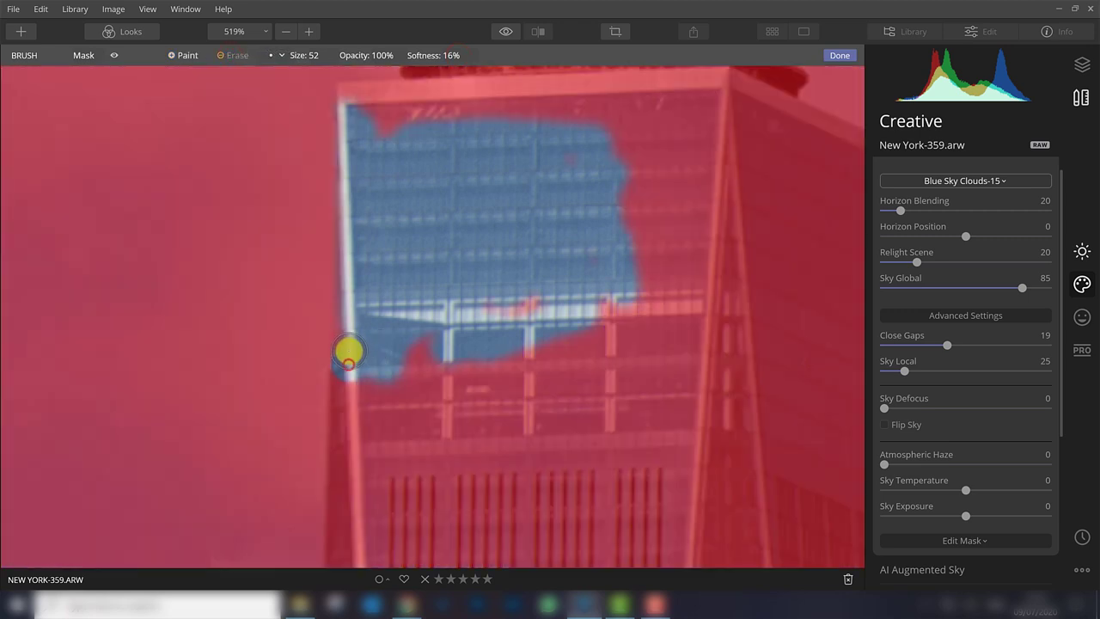
pyautogui.moveTo(353, 281); pyautogui.dragTo(353, 138)
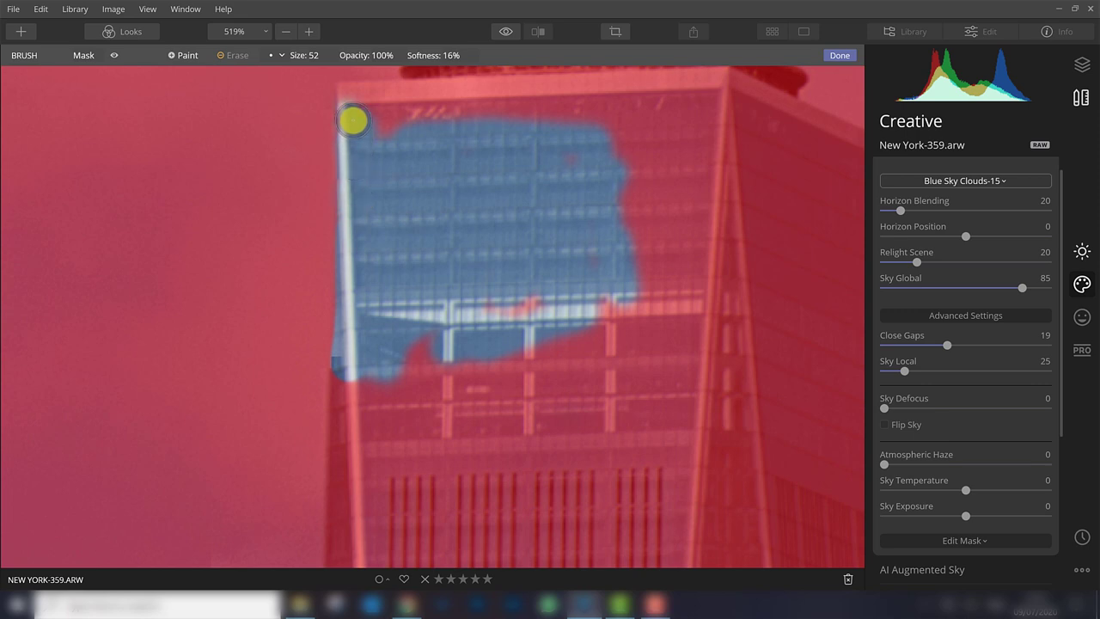
pyautogui.moveTo(353, 120); pyautogui.dragTo(381, 123)
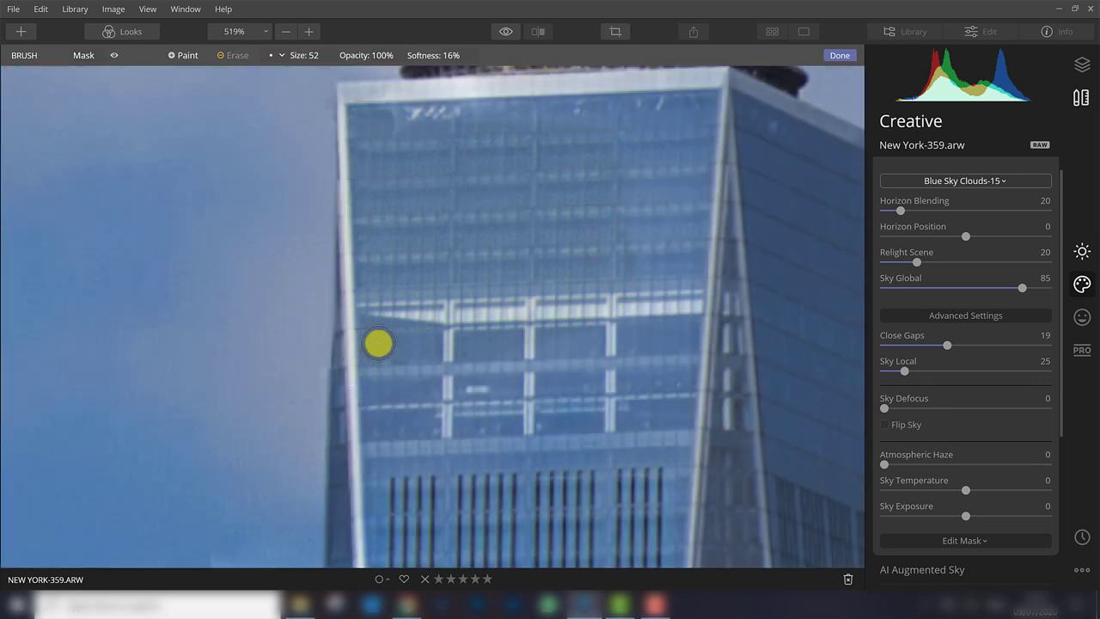
pyautogui.scroll(-5, 529, 253)
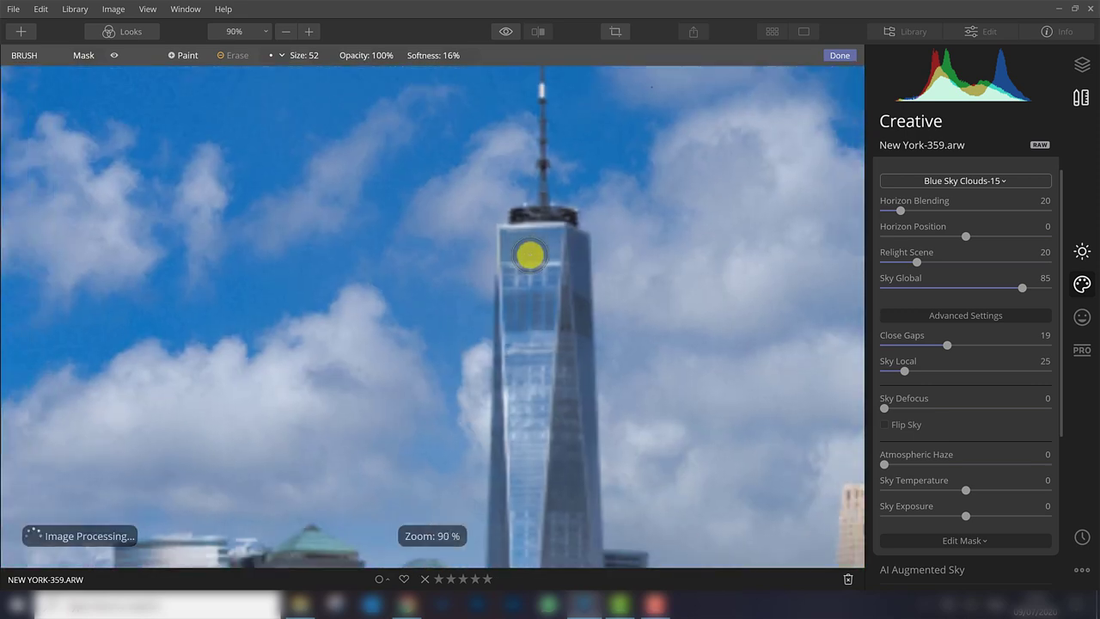
pyautogui.scroll(-1, 528, 275)
pyautogui.scroll(1, 507, 305)
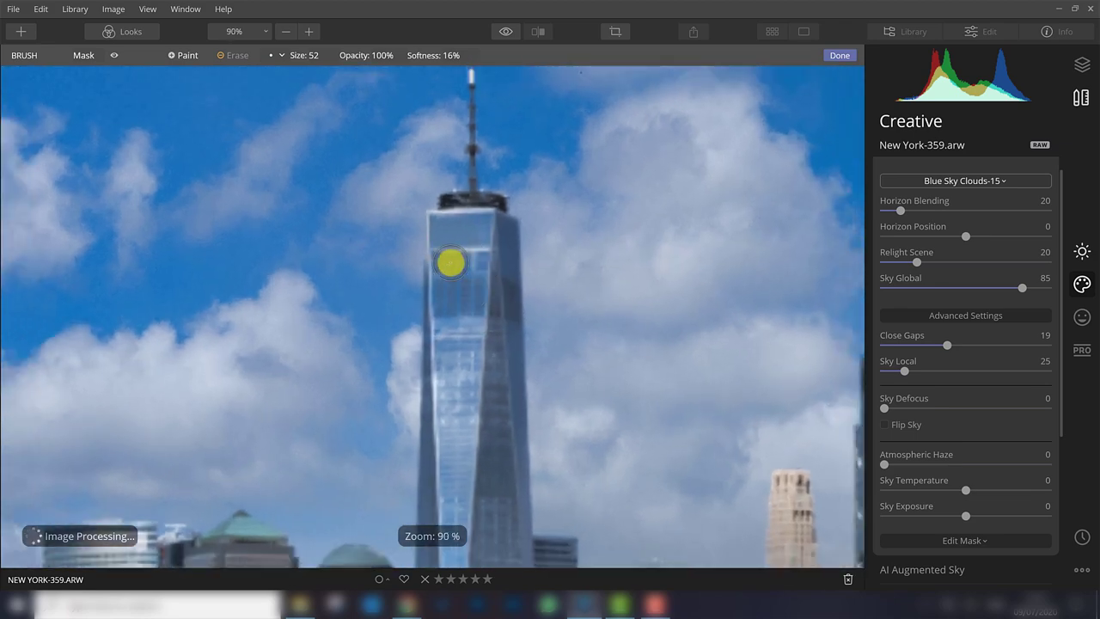
pyautogui.scroll(-2, 438, 262)
pyautogui.scroll(-2, 441, 275)
pyautogui.scroll(-1, 344, 245)
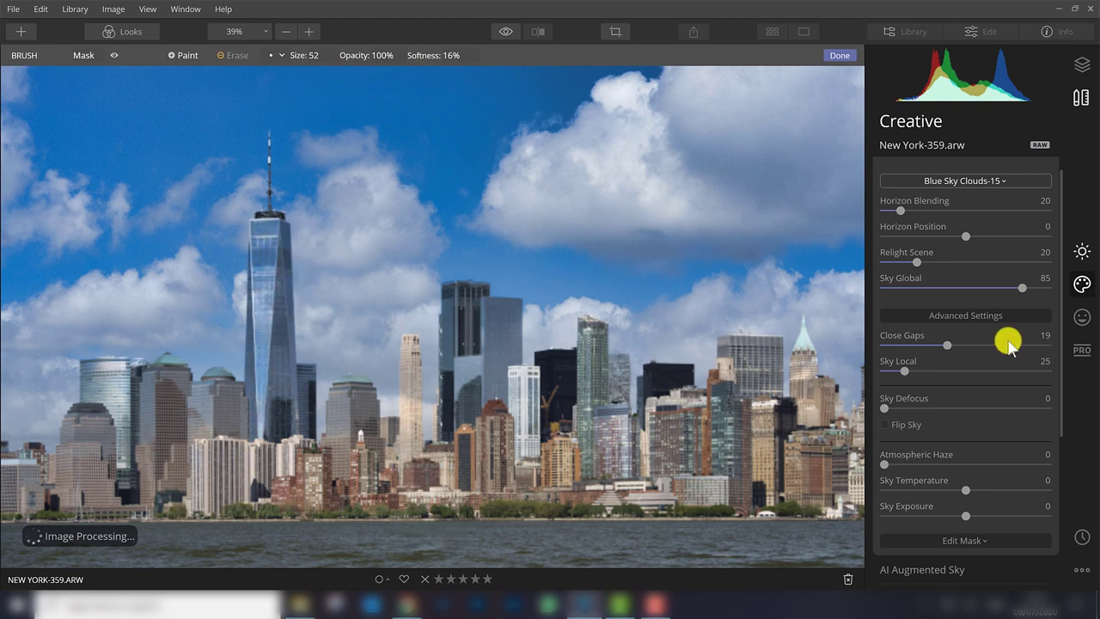
pyautogui.scroll(2, 238, 238)
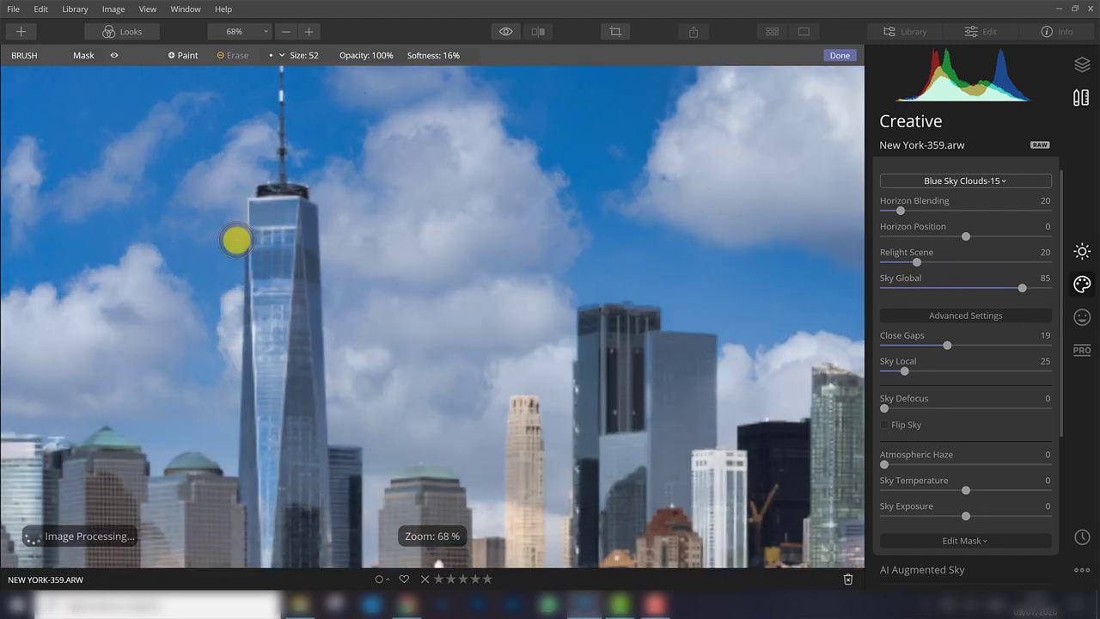
pyautogui.scroll(3, 238, 238)
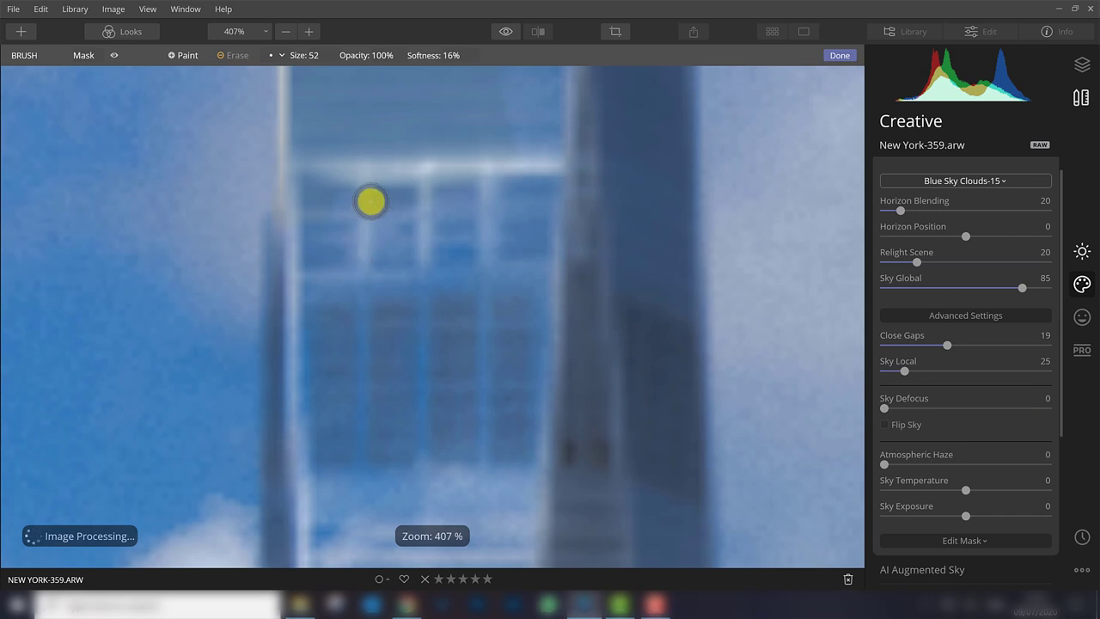
pyautogui.moveTo(368, 194)
pyautogui.mouseDown()
pyautogui.moveTo(403, 386)
pyautogui.moveTo(373, 368)
pyautogui.mouseUp()
pyautogui.scroll(1, 373, 369)
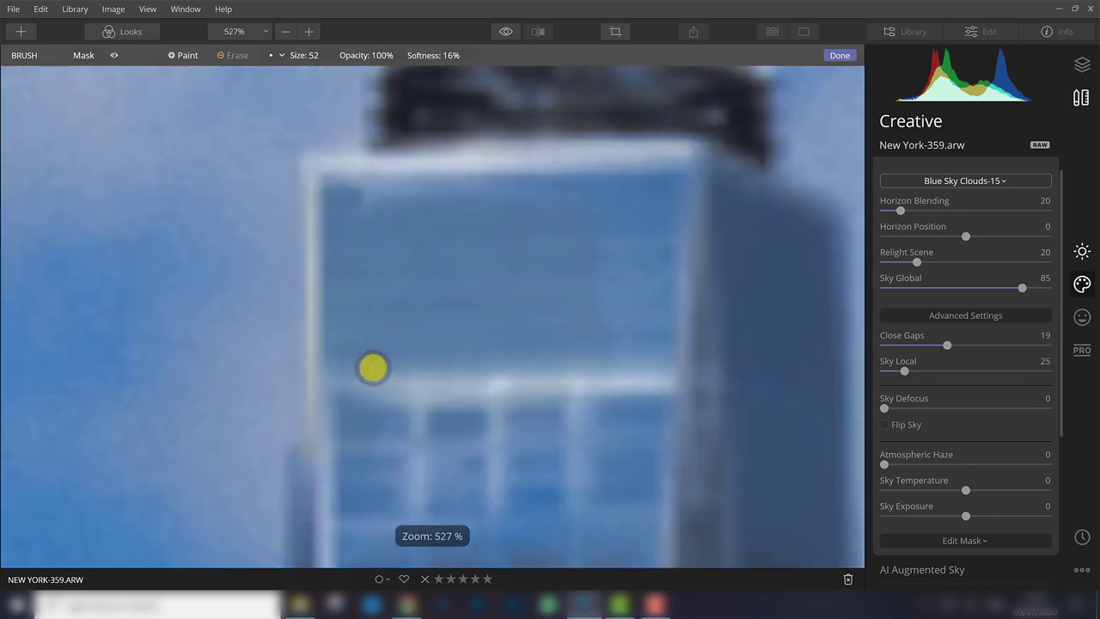
pyautogui.scroll(1, 373, 369)
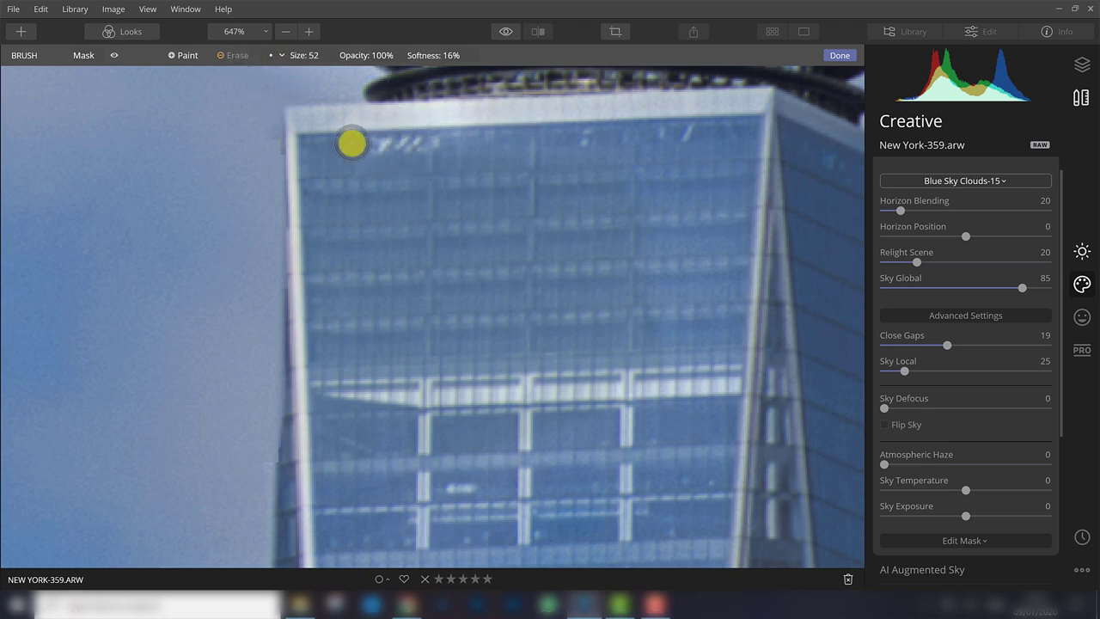
# Step: Raise brush Softness to 41% and erase the mask along the tower top
pyautogui.click(469, 55)
pyautogui.click(453, 89)
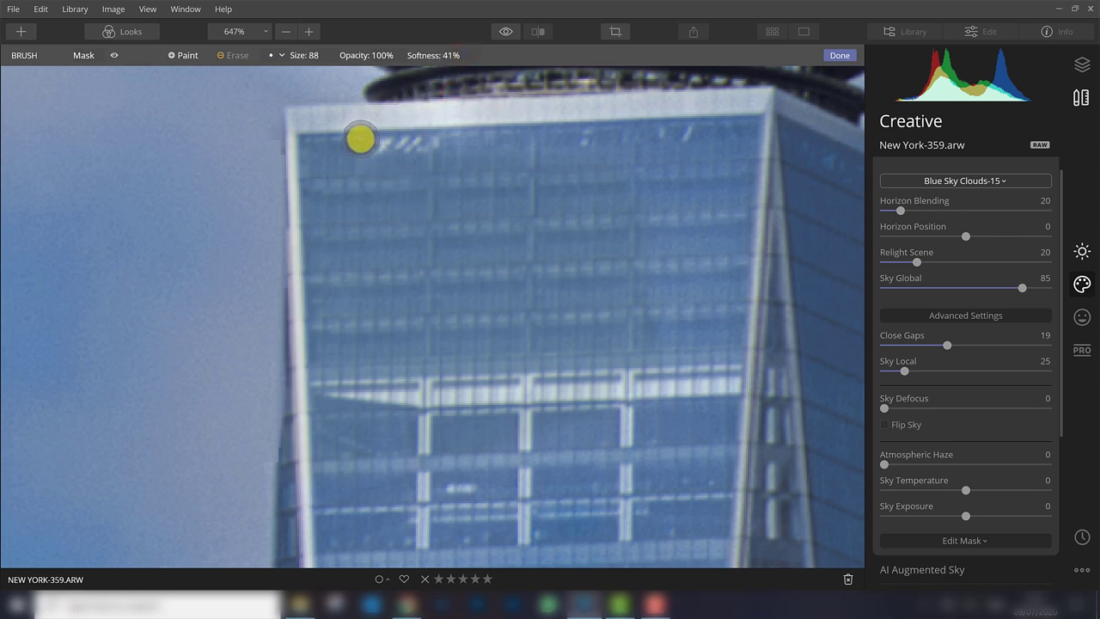
pyautogui.moveTo(393, 140)
pyautogui.mouseDown()
pyautogui.moveTo(522, 123)
pyautogui.moveTo(756, 118)
pyautogui.moveTo(745, 173)
pyautogui.moveTo(624, 228)
pyautogui.moveTo(602, 167)
pyautogui.moveTo(668, 249)
pyautogui.moveTo(726, 161)
pyautogui.moveTo(696, 336)
pyautogui.moveTo(668, 358)
pyautogui.moveTo(658, 387)
pyautogui.moveTo(423, 427)
pyautogui.moveTo(385, 444)
pyautogui.moveTo(621, 447)
pyautogui.moveTo(727, 430)
pyautogui.moveTo(727, 334)
pyautogui.moveTo(498, 347)
pyautogui.moveTo(324, 135)
pyautogui.moveTo(491, 130)
pyautogui.moveTo(468, 82)
pyautogui.moveTo(516, 92)
pyautogui.mouseUp()
# Step: Raise Softness to 98% and zoom out to check the full skyline against the cloudy sky
pyautogui.click(464, 58)
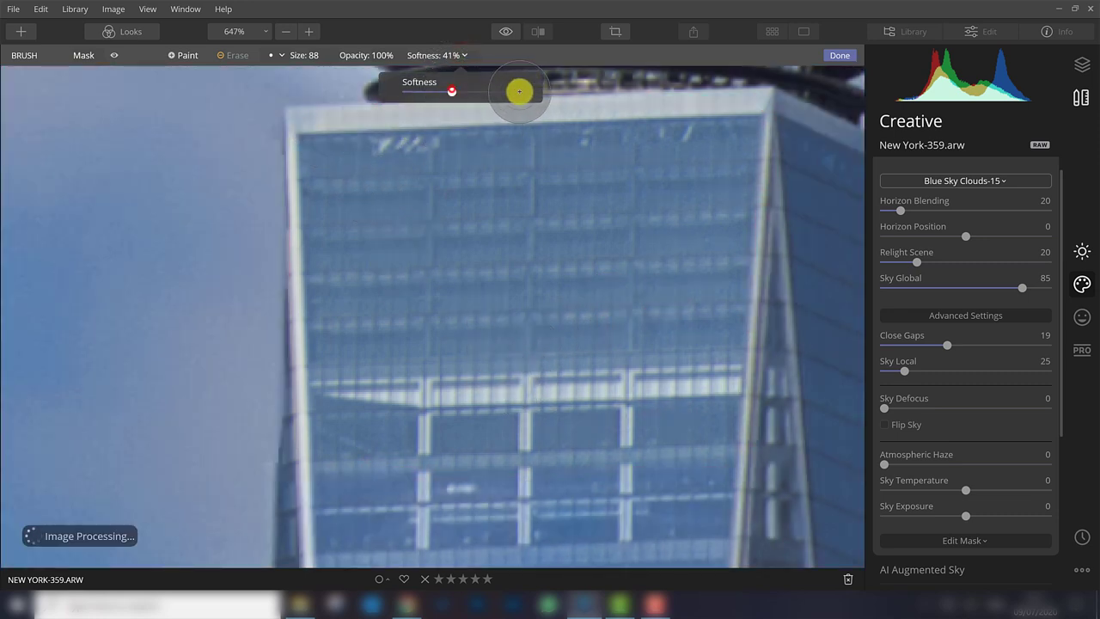
pyautogui.click(462, 55)
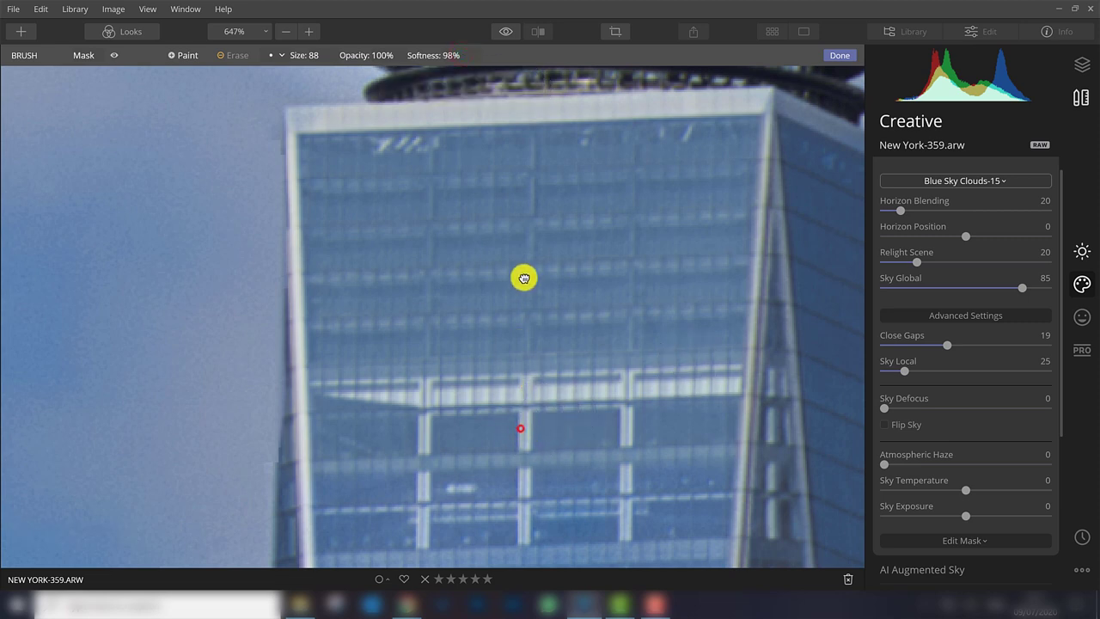
pyautogui.scroll(-3, 507, 301)
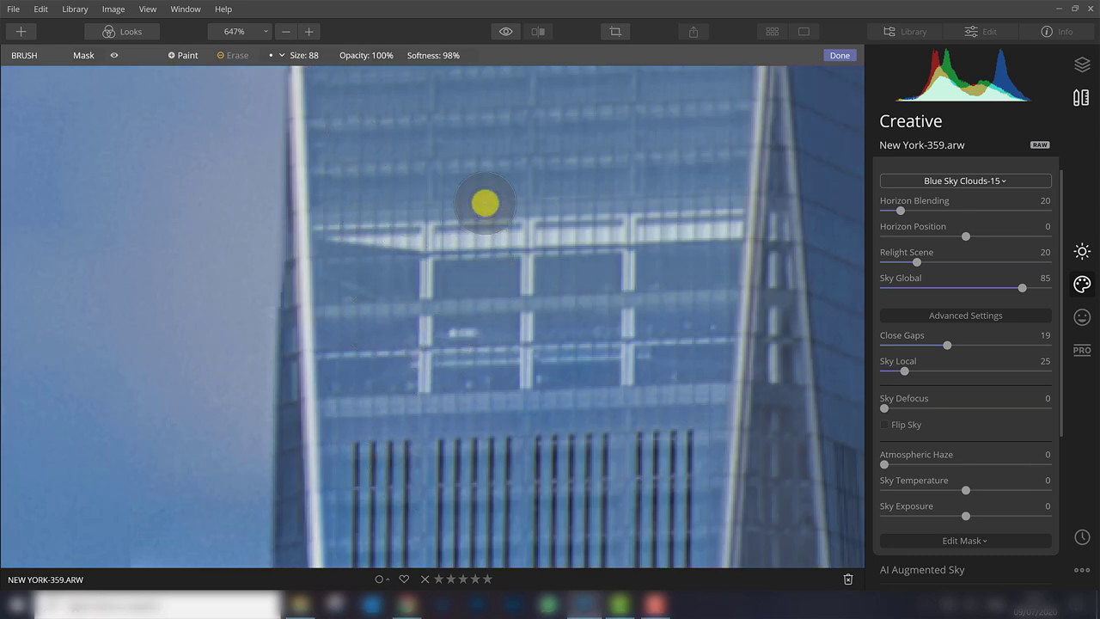
pyautogui.scroll(1, 418, 90)
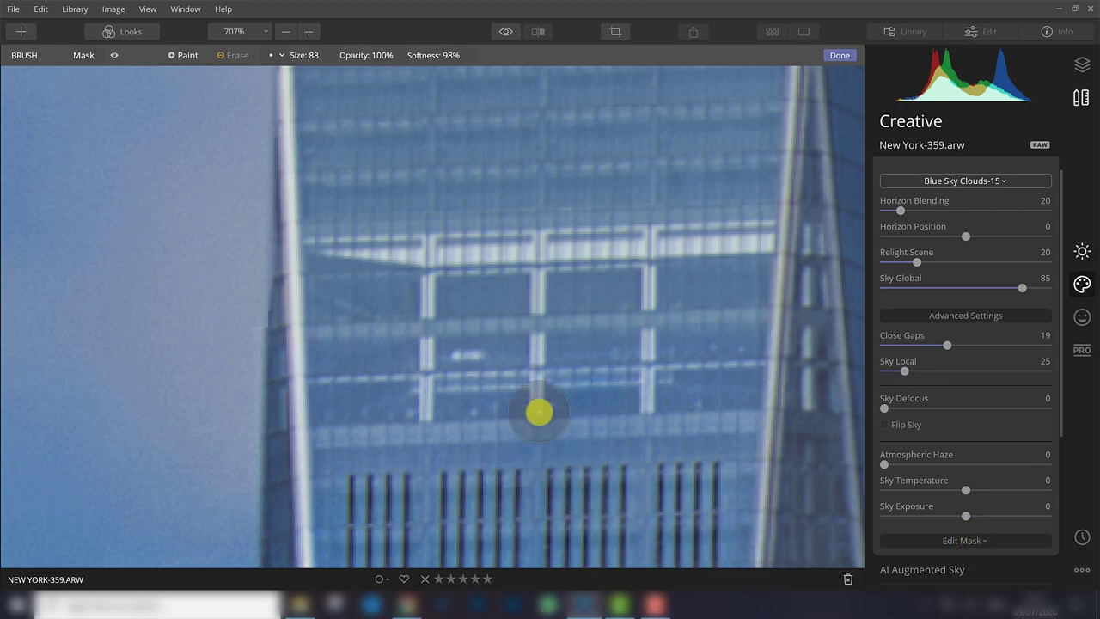
pyautogui.scroll(-8, 501, 377)
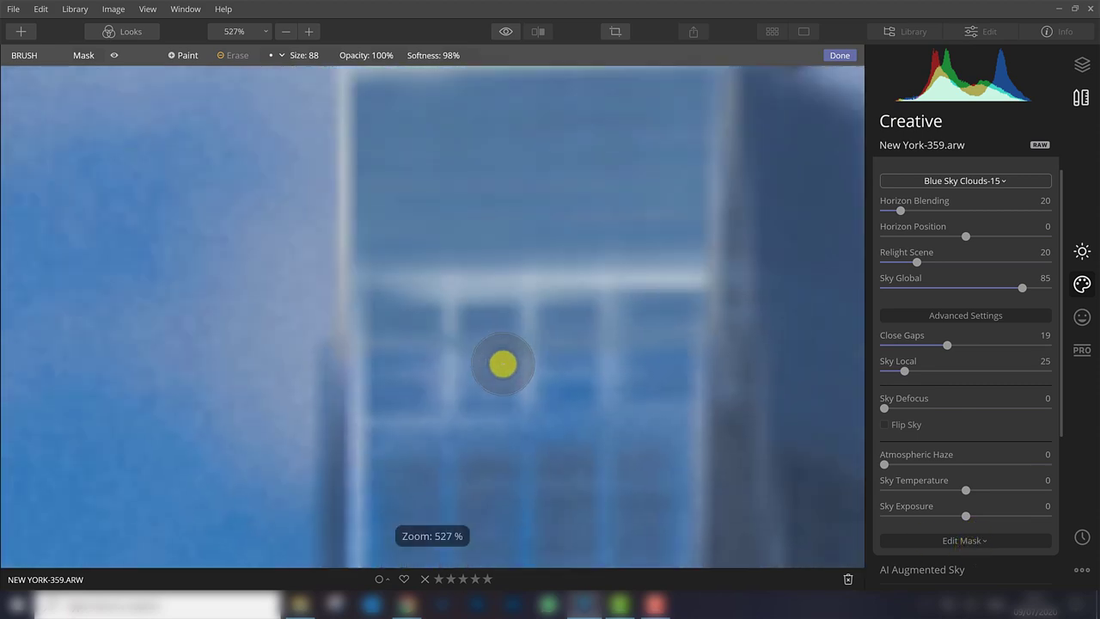
pyautogui.scroll(-8, 504, 357)
pyautogui.scroll(-8, 501, 348)
pyautogui.scroll(-6, 501, 342)
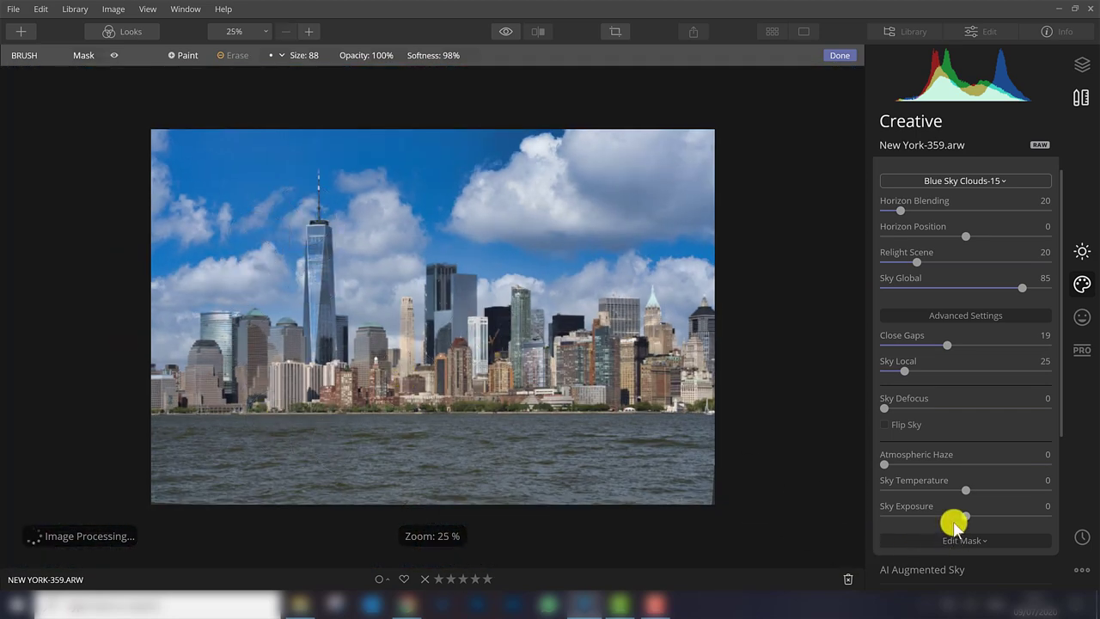
pyautogui.scroll(3, 730, 228)
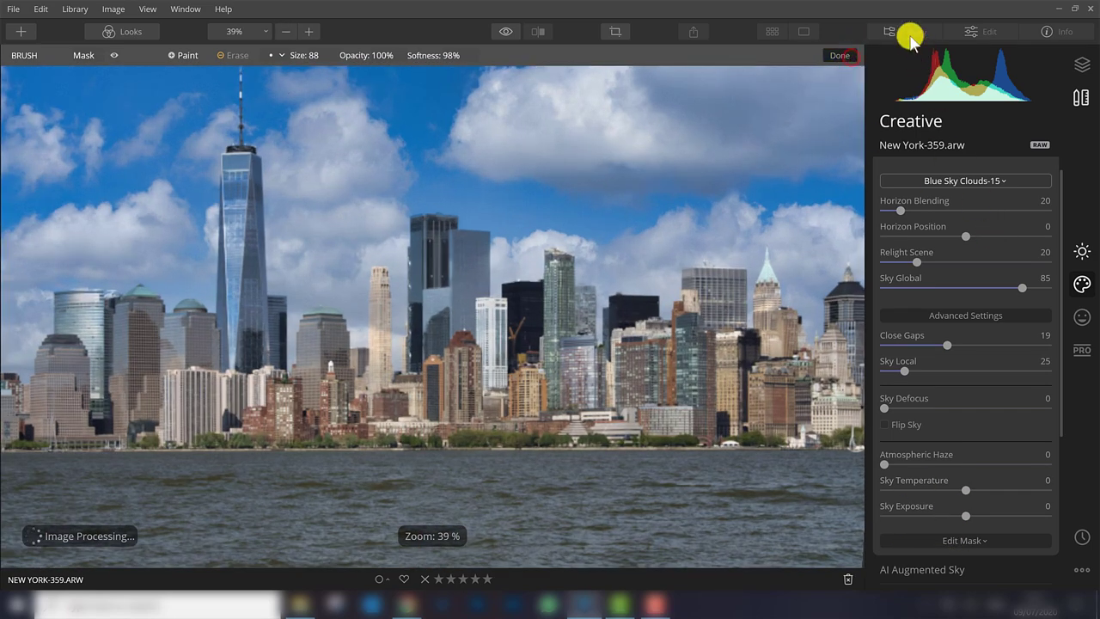
# Step: Finish masking, then open NEW YORK-253.ARW, the Flatiron building photo, from the Tutorials album grid
pyautogui.click(908, 34)
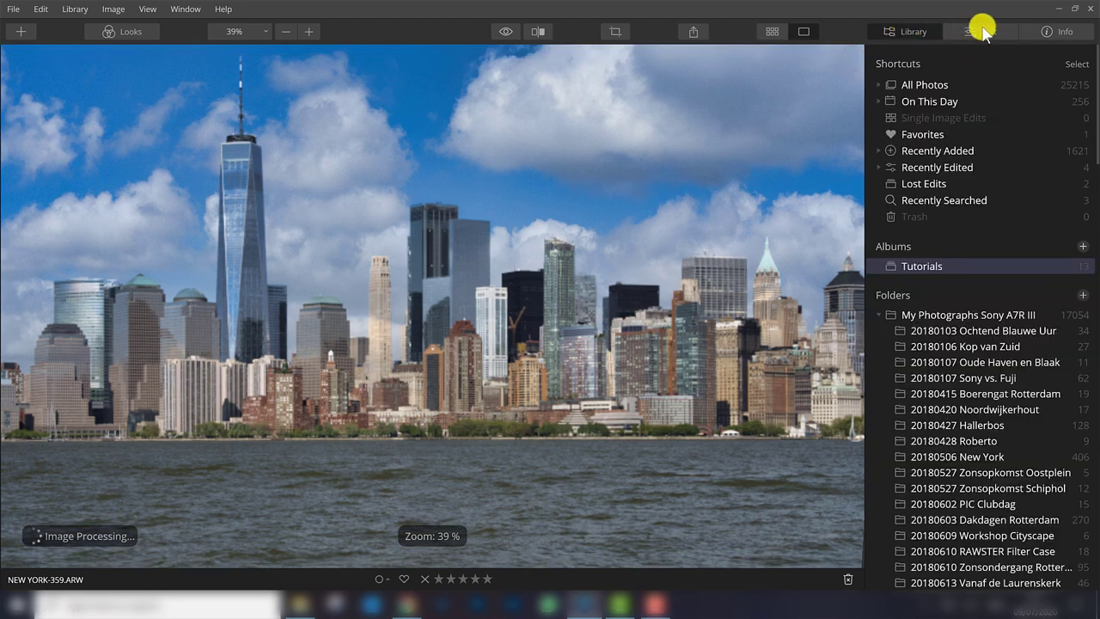
pyautogui.click(773, 32)
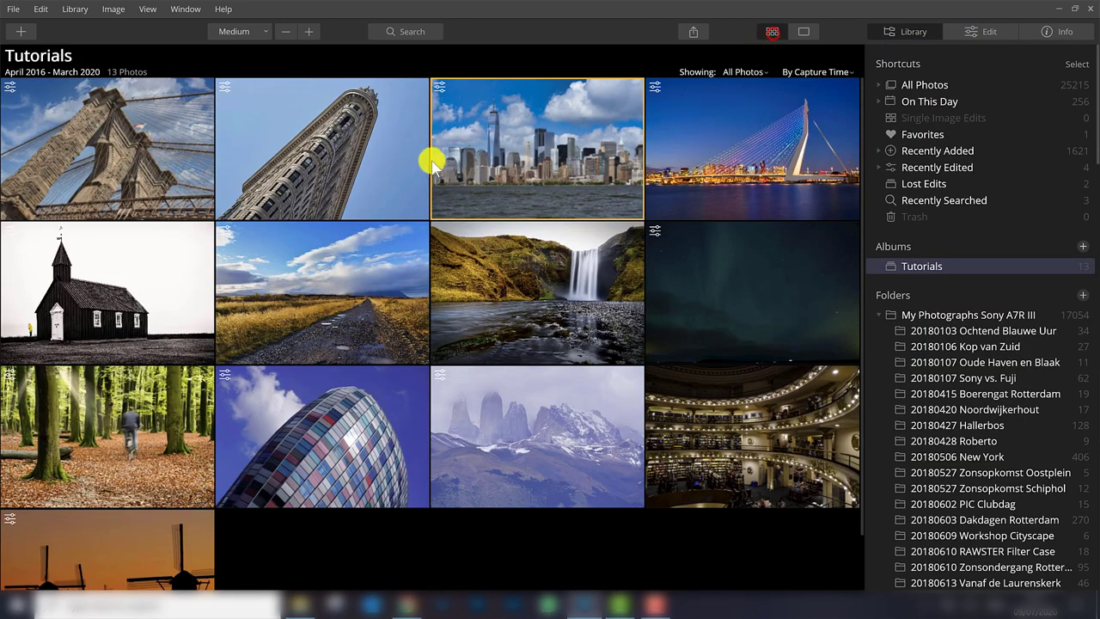
pyautogui.click(374, 143)
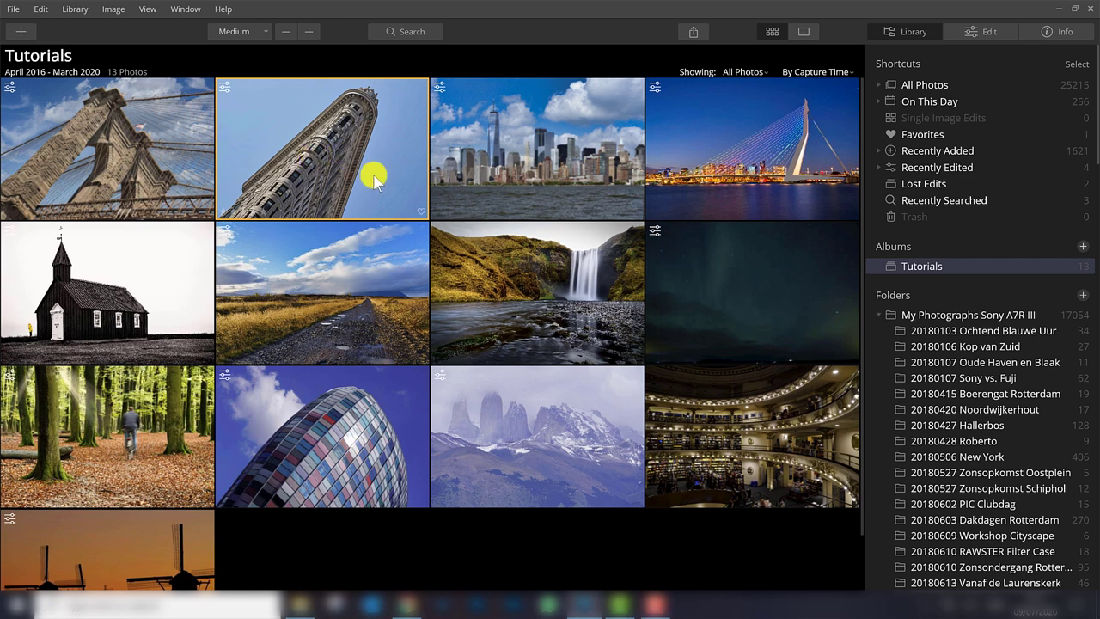
pyautogui.moveTo(537, 149)
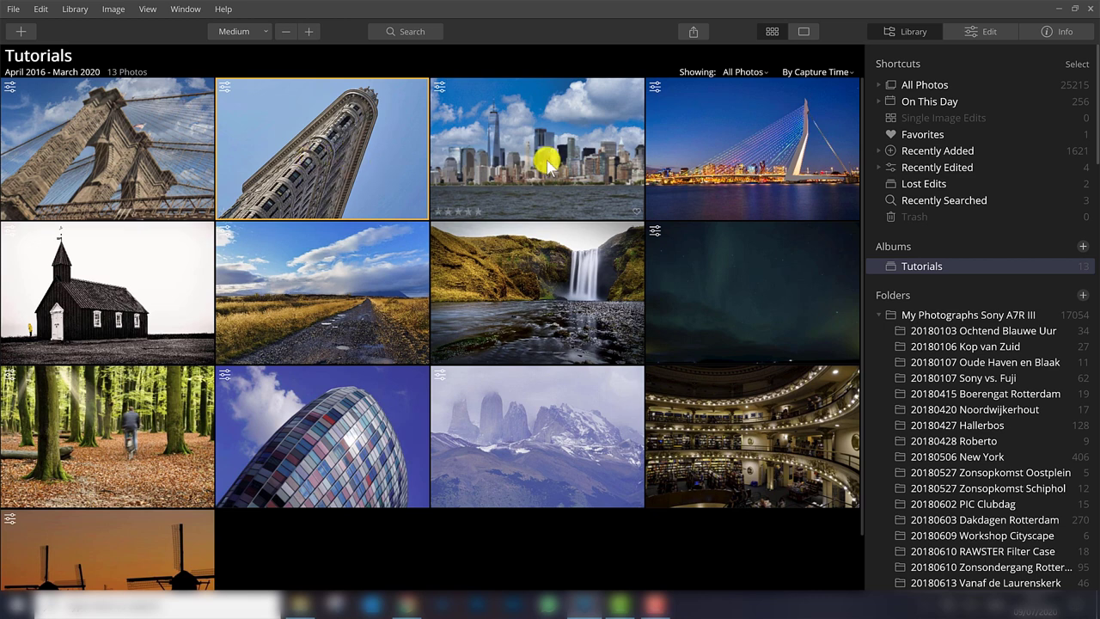
pyautogui.doubleClick(576, 110)
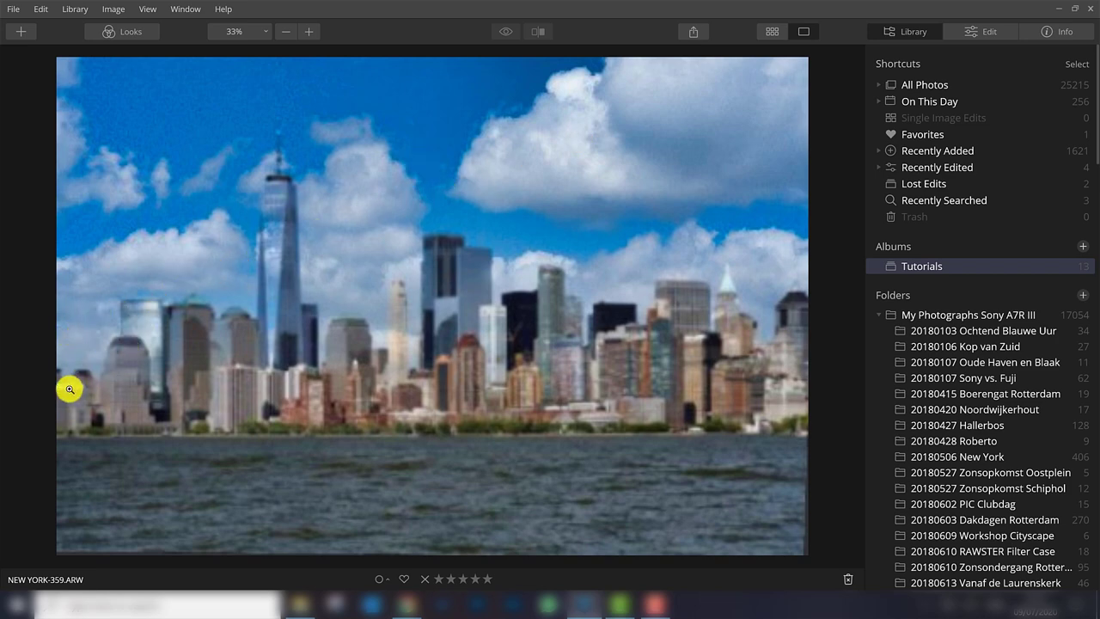
pyautogui.click(771, 34)
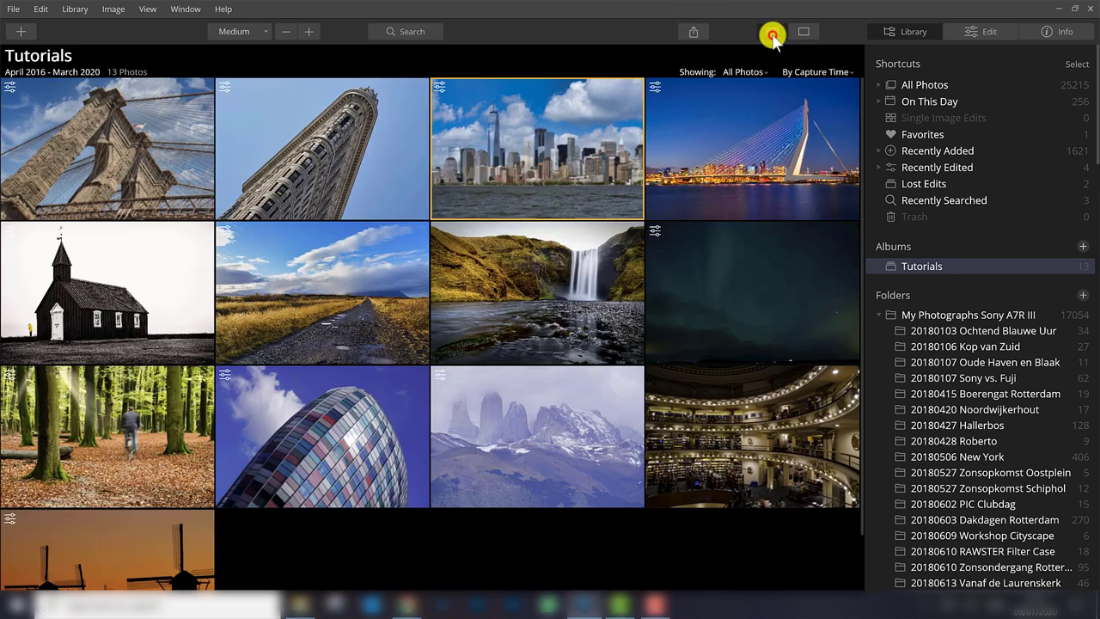
pyautogui.doubleClick(354, 141)
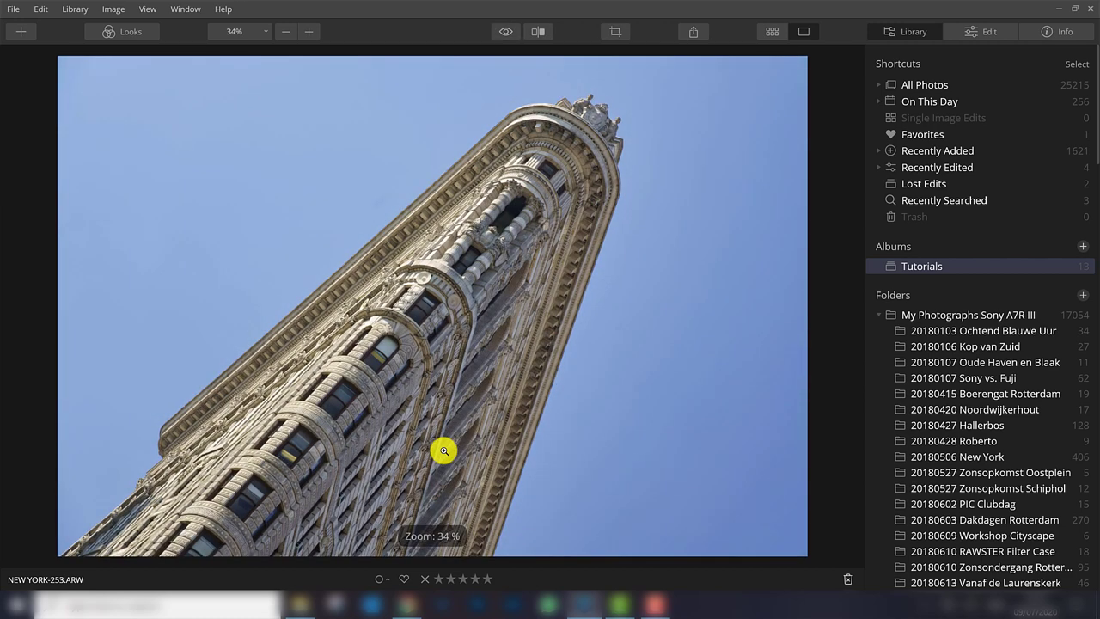
# Step: In Edit's AI Sky Replacement, set the Flatiron photo's sky to Blue Sky Clouds-10
pyautogui.click(979, 31)
pyautogui.click(966, 182)
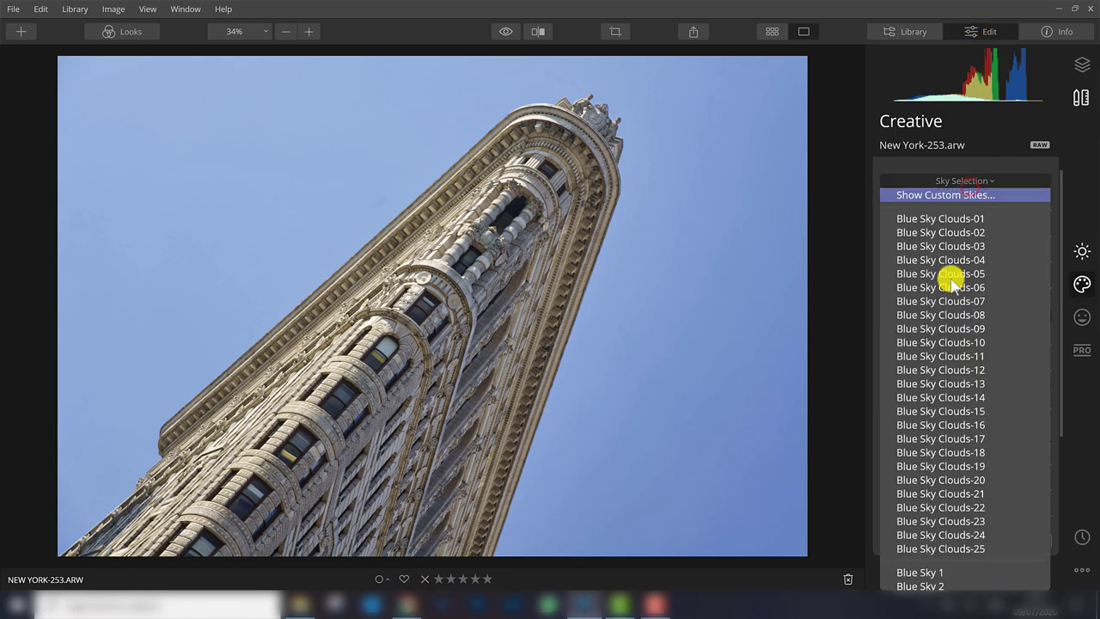
pyautogui.click(964, 351)
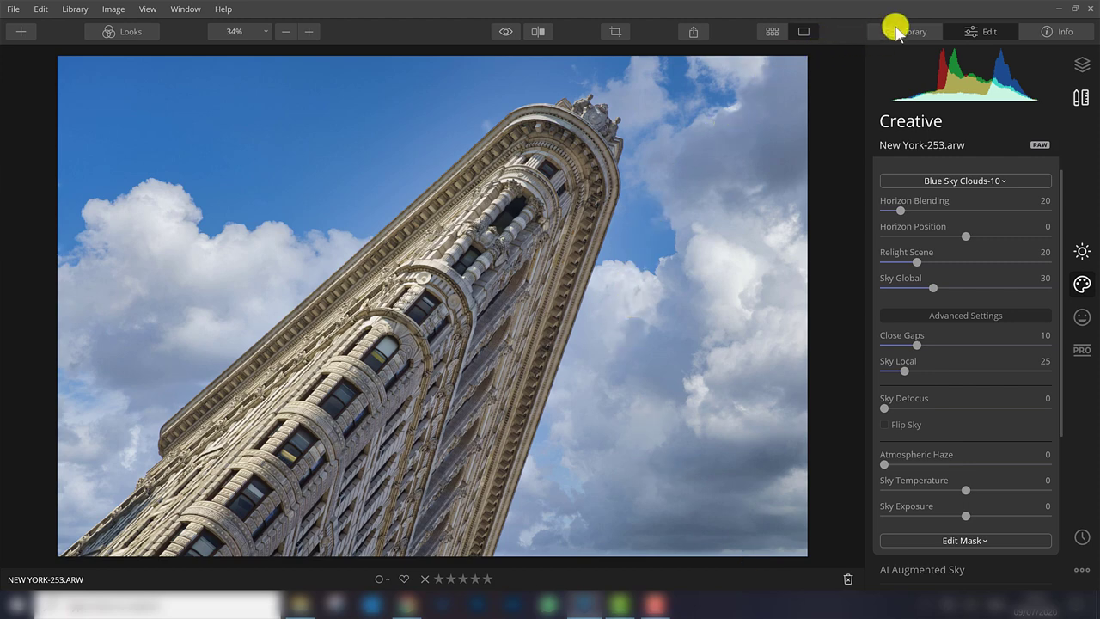
# Step: Reopen the New York skyline photo from the Tutorials album and show its Blue Sky Clouds-15 settings in Edit
pyautogui.click(893, 31)
pyautogui.click(970, 31)
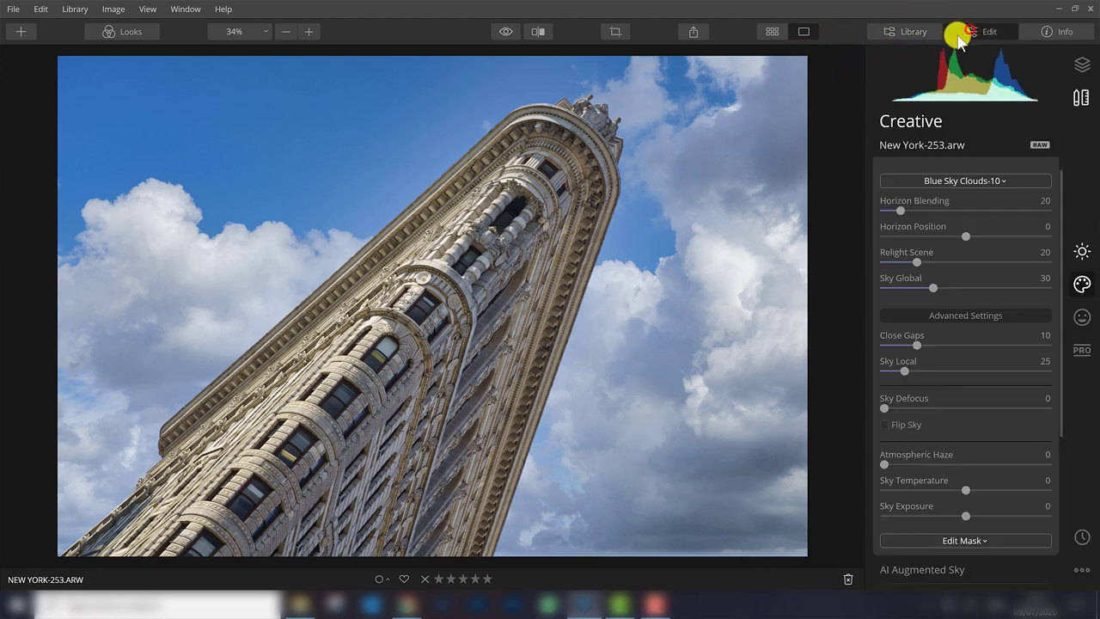
pyautogui.click(898, 33)
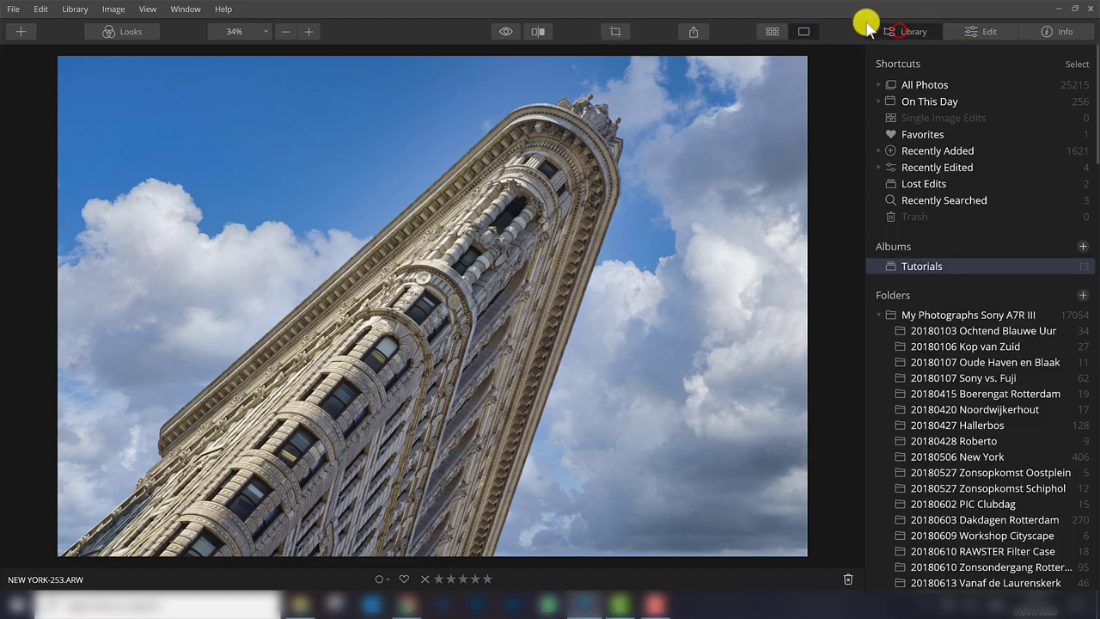
pyautogui.click(772, 31)
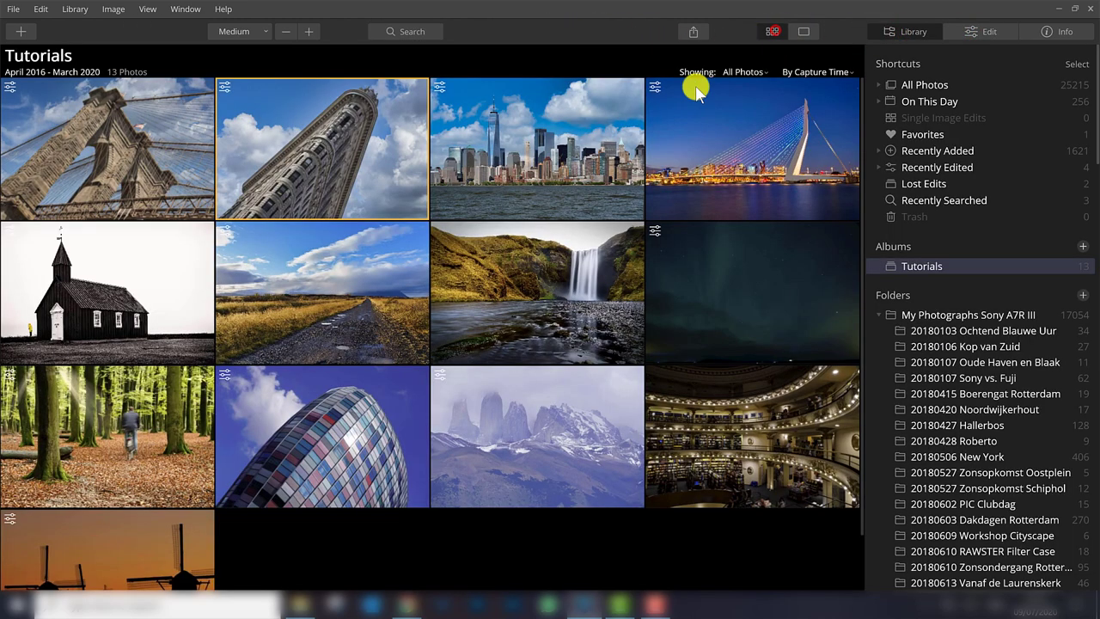
pyautogui.click(560, 143)
pyautogui.doubleClick(560, 144)
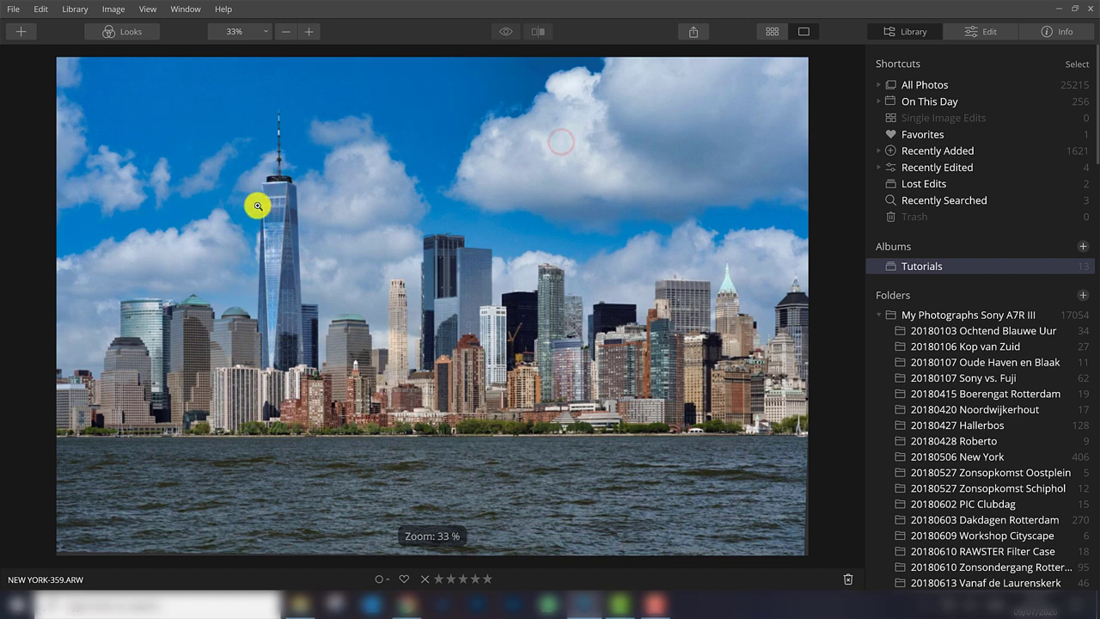
pyautogui.click(980, 33)
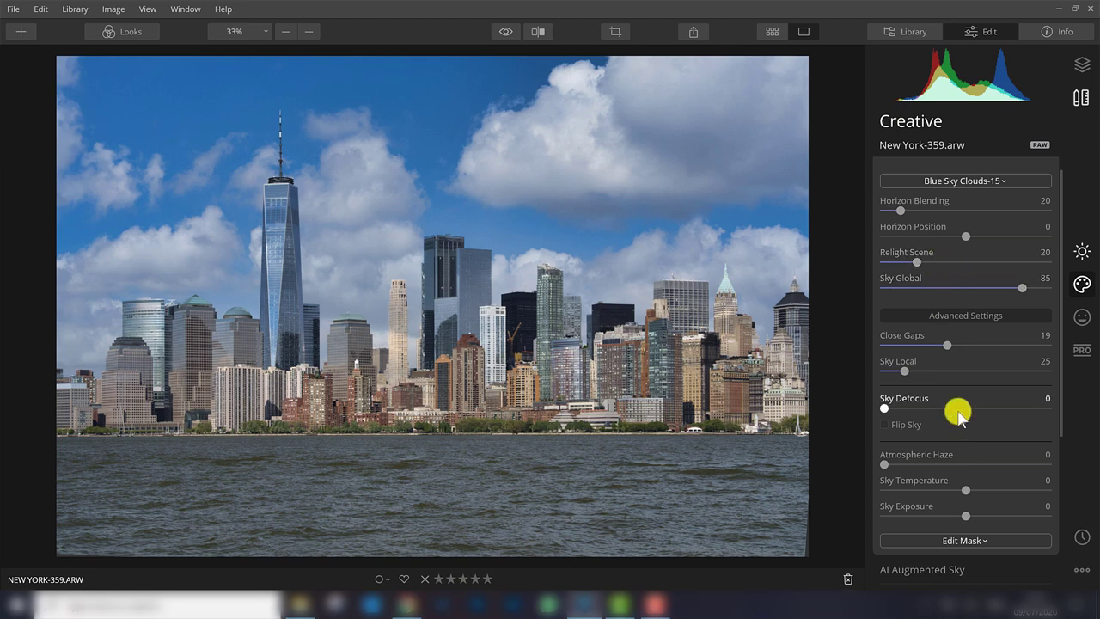
# Step: Set Close Gaps to 32 and Sky Global to 29 on the skyline's replaced sky
pyautogui.click(989, 344)
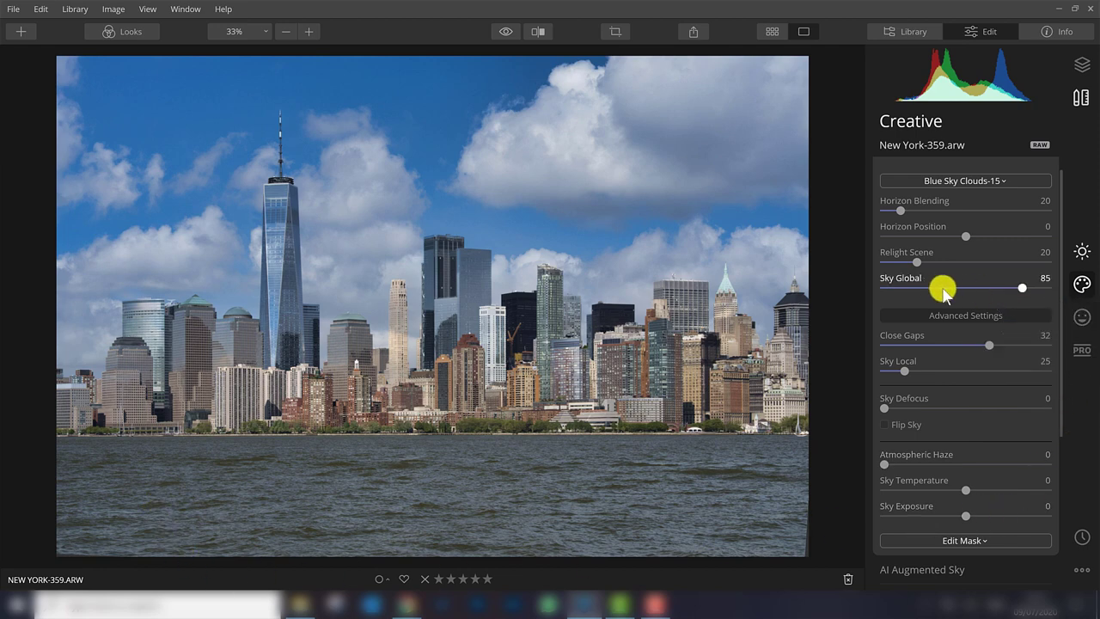
pyautogui.moveTo(1021, 288); pyautogui.dragTo(934, 288)
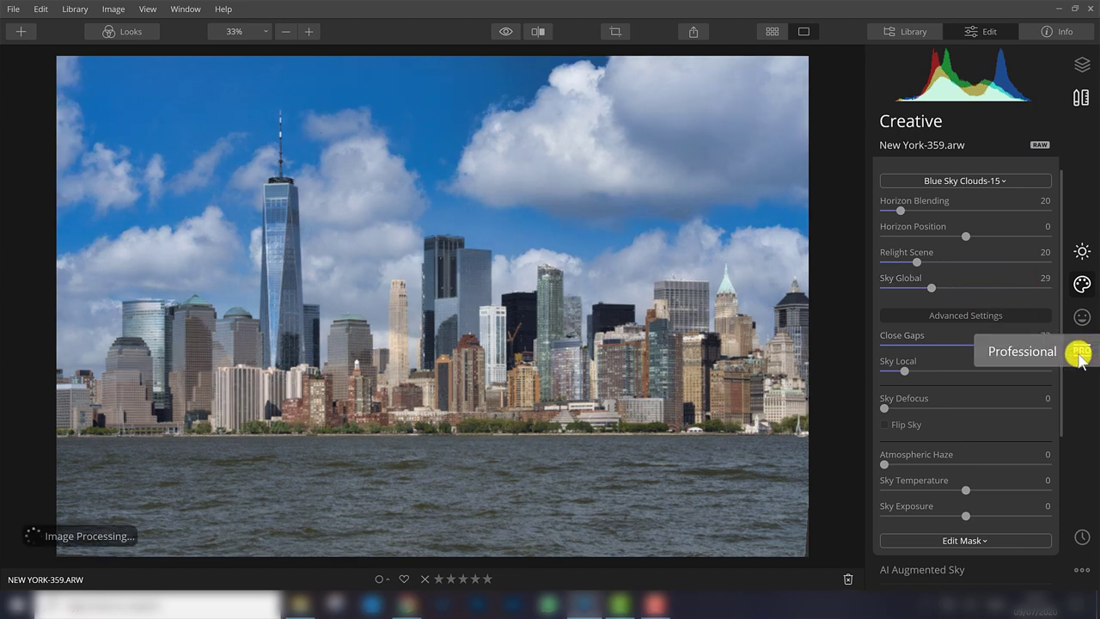
# Step: In the Professional Adjustable Gradient, select Bottom and set its Warmth to -32
pyautogui.click(1081, 354)
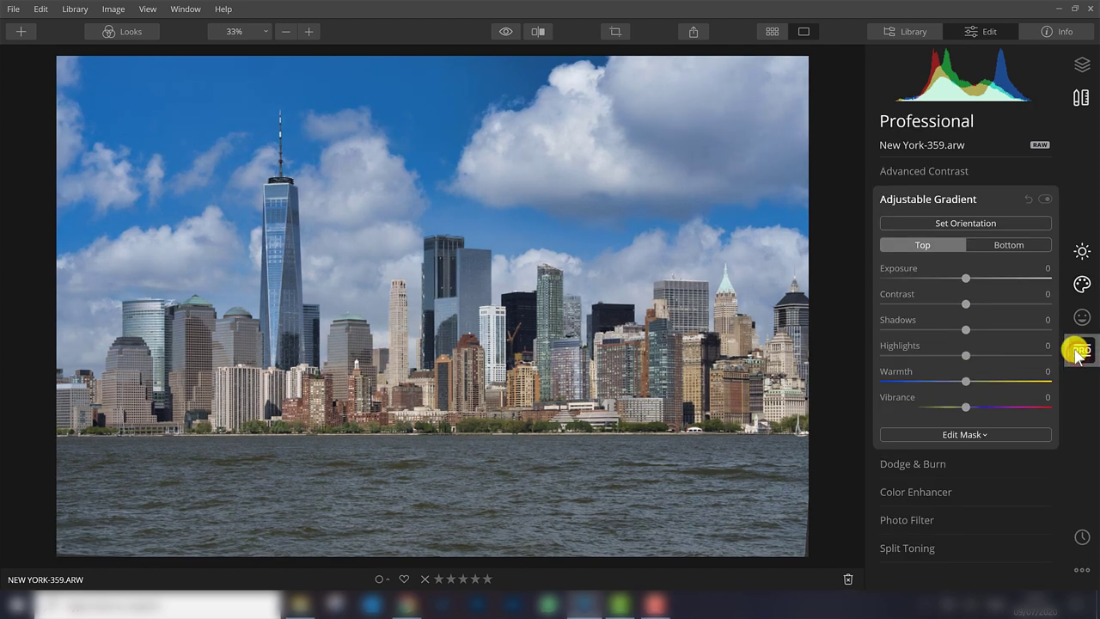
pyautogui.click(1082, 249)
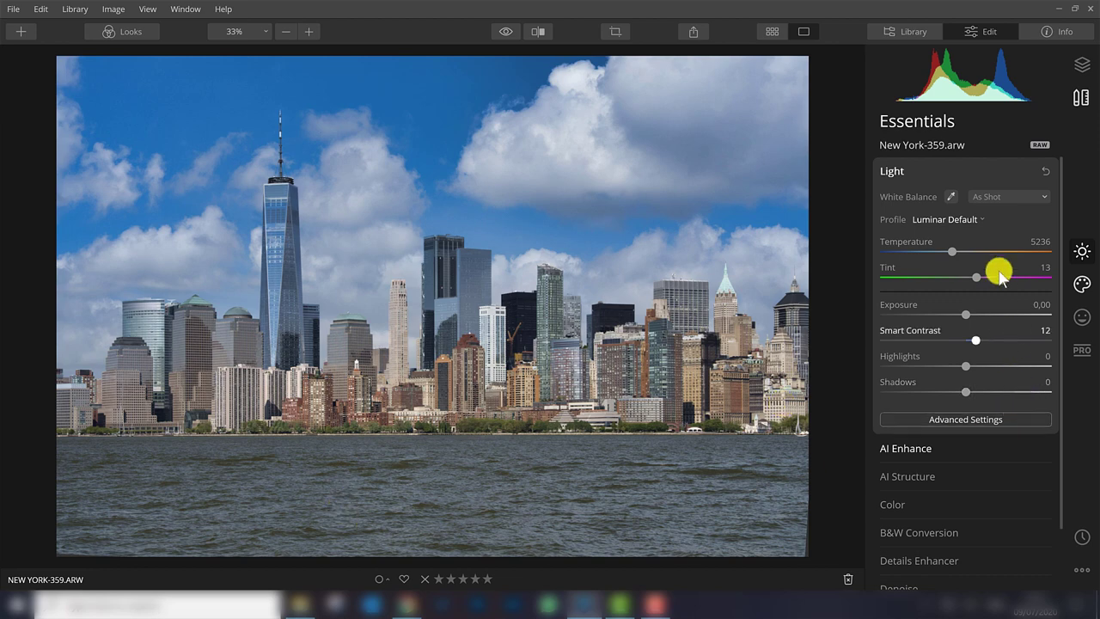
pyautogui.click(1081, 349)
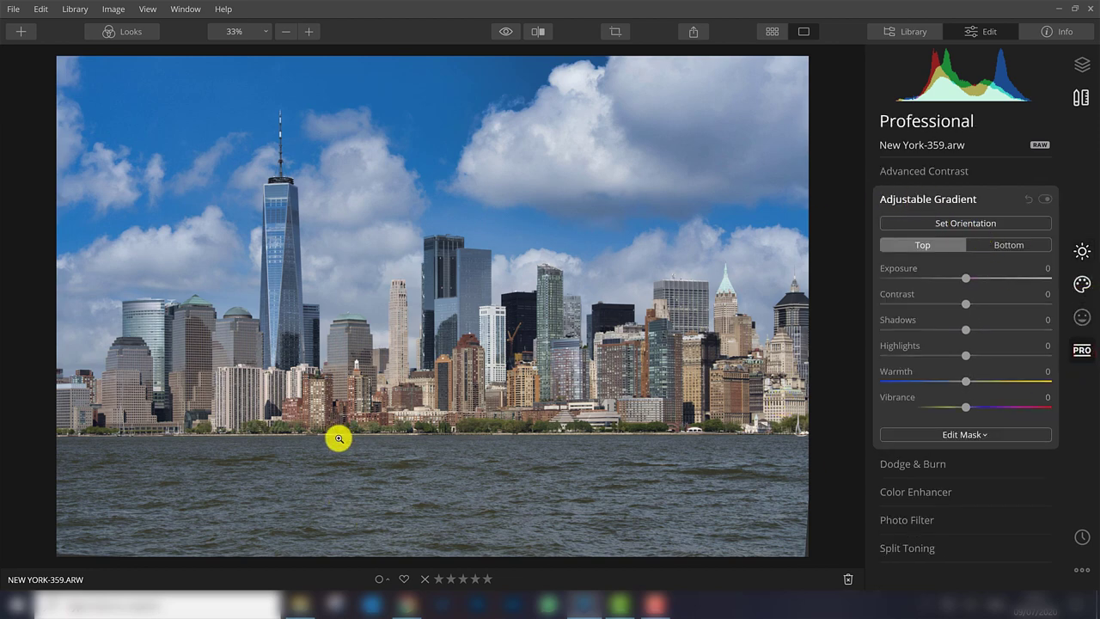
pyautogui.click(1009, 244)
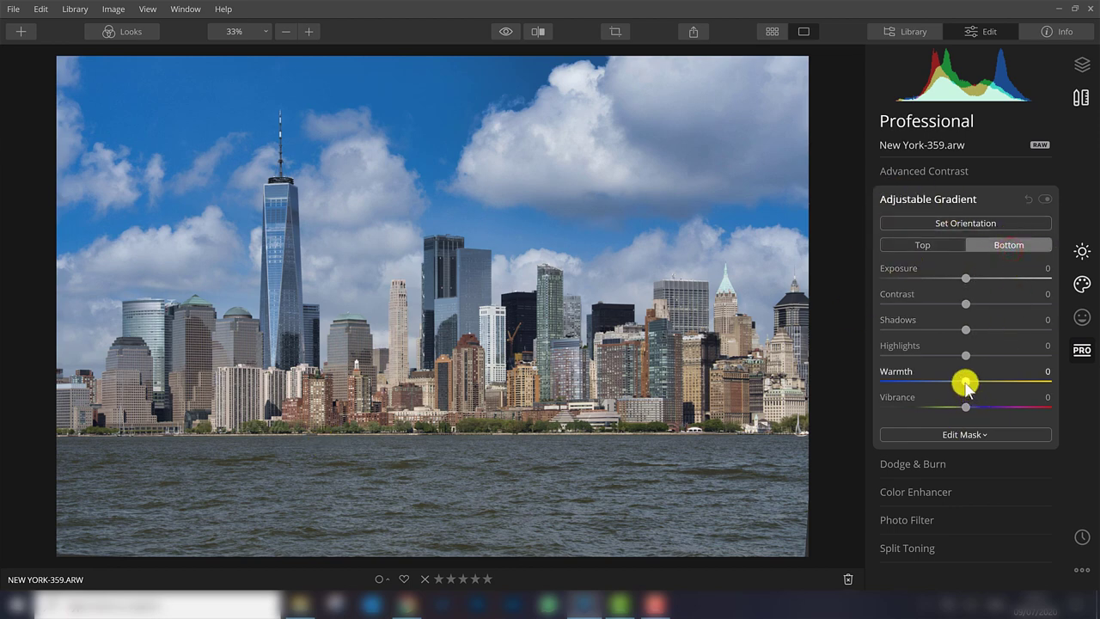
pyautogui.moveTo(950, 382); pyautogui.dragTo(939, 385)
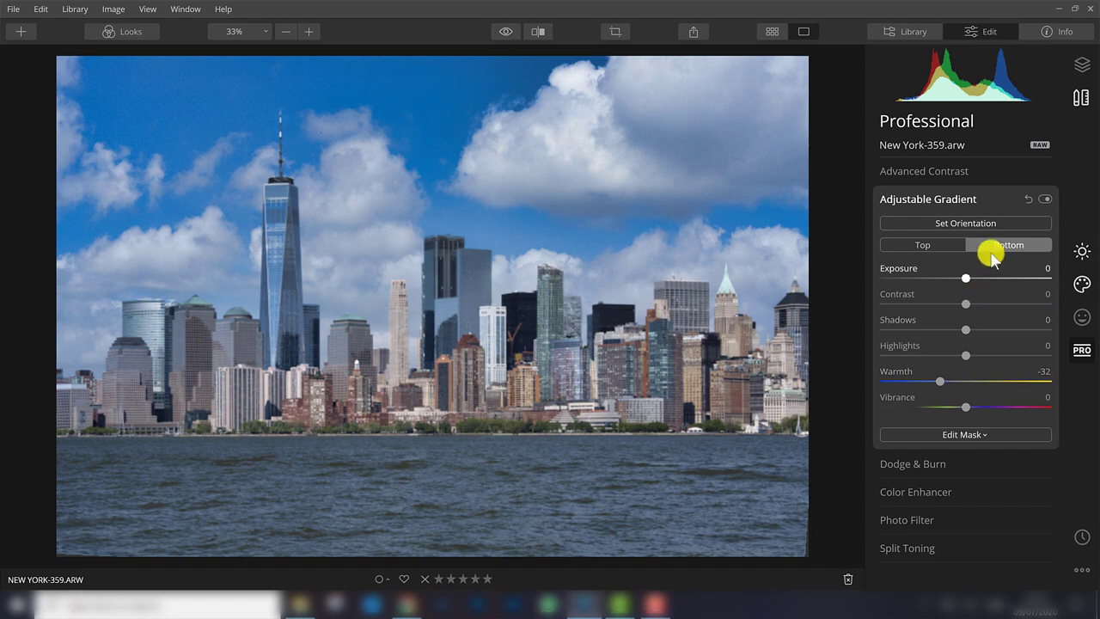
# Step: Move the gradient down to the shoreline at about 73% vertical shift and set bottom Warmth to -33
pyautogui.click(950, 225)
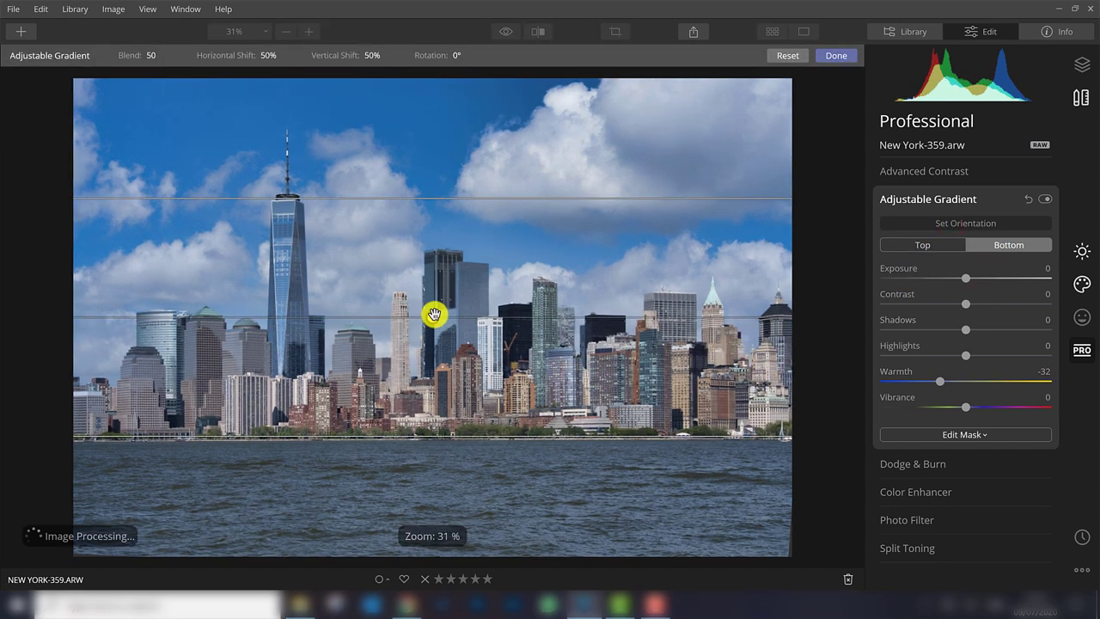
pyautogui.moveTo(432, 318); pyautogui.dragTo(418, 431)
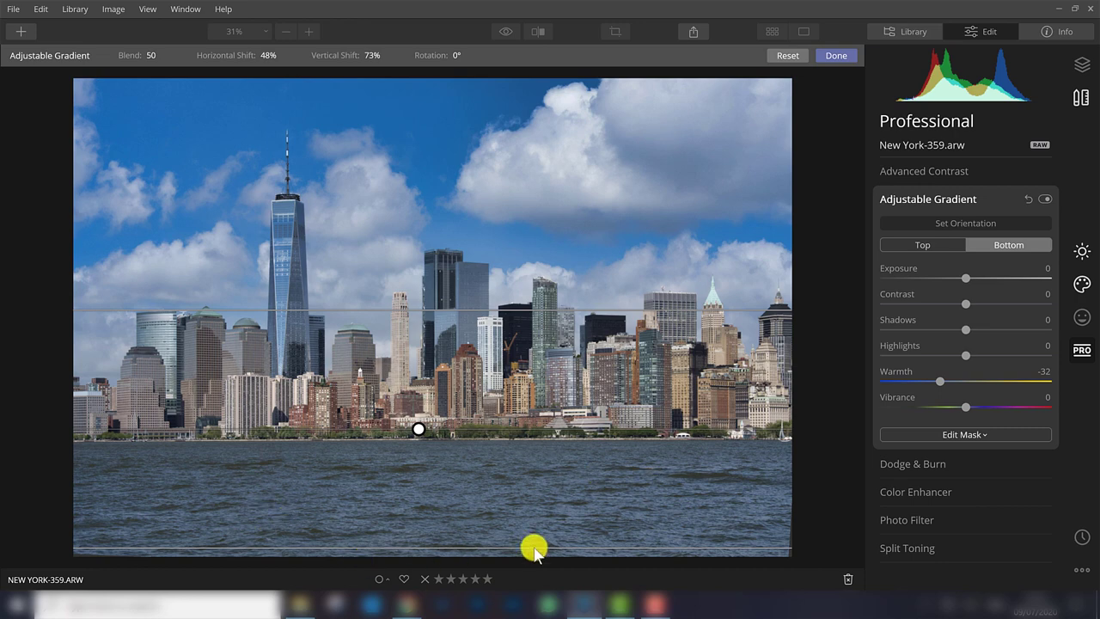
pyautogui.moveTo(937, 382); pyautogui.dragTo(930, 382)
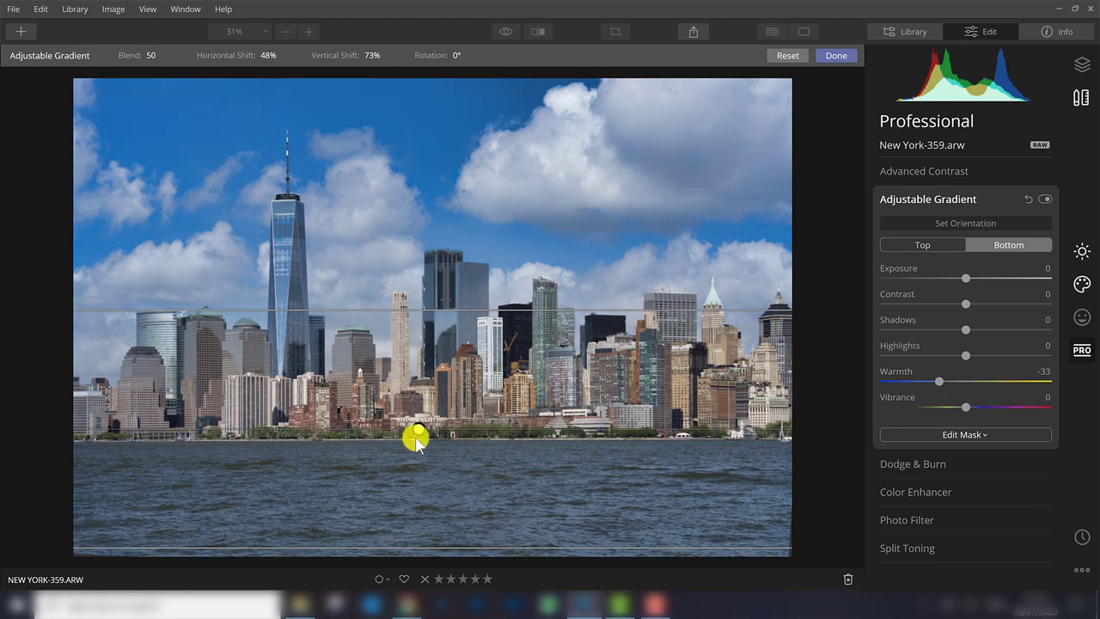
# Step: Toggle the gradient on and off to compare, then collapse the Adjustable Gradient panel
pyautogui.click(1046, 200)
pyautogui.click(1046, 199)
pyautogui.click(1046, 199)
pyautogui.click(1046, 200)
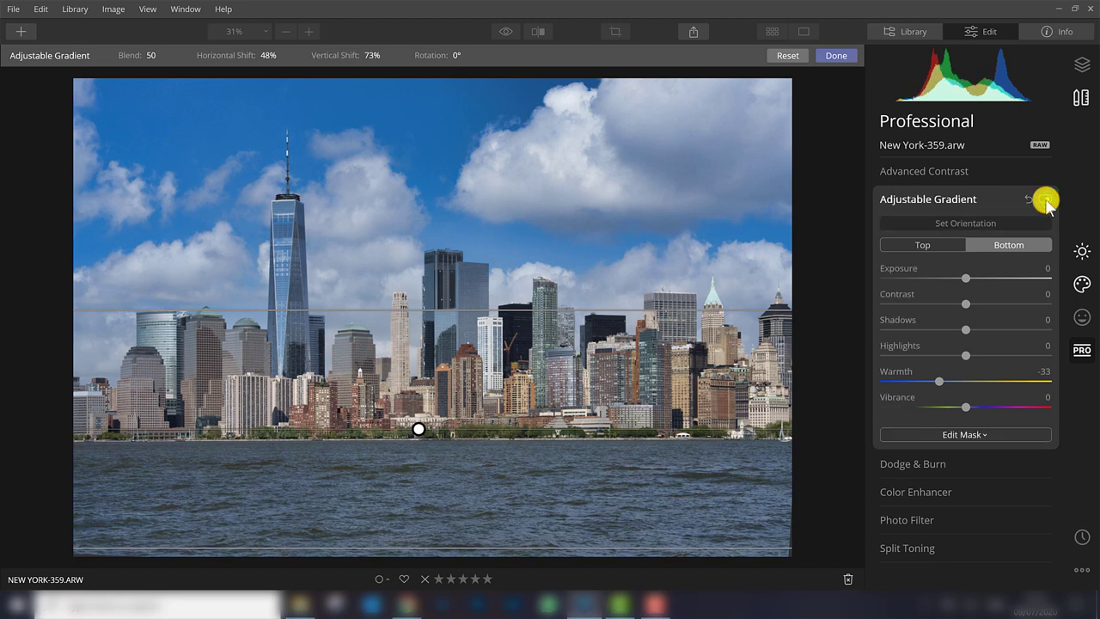
pyautogui.click(1045, 200)
pyautogui.click(1046, 199)
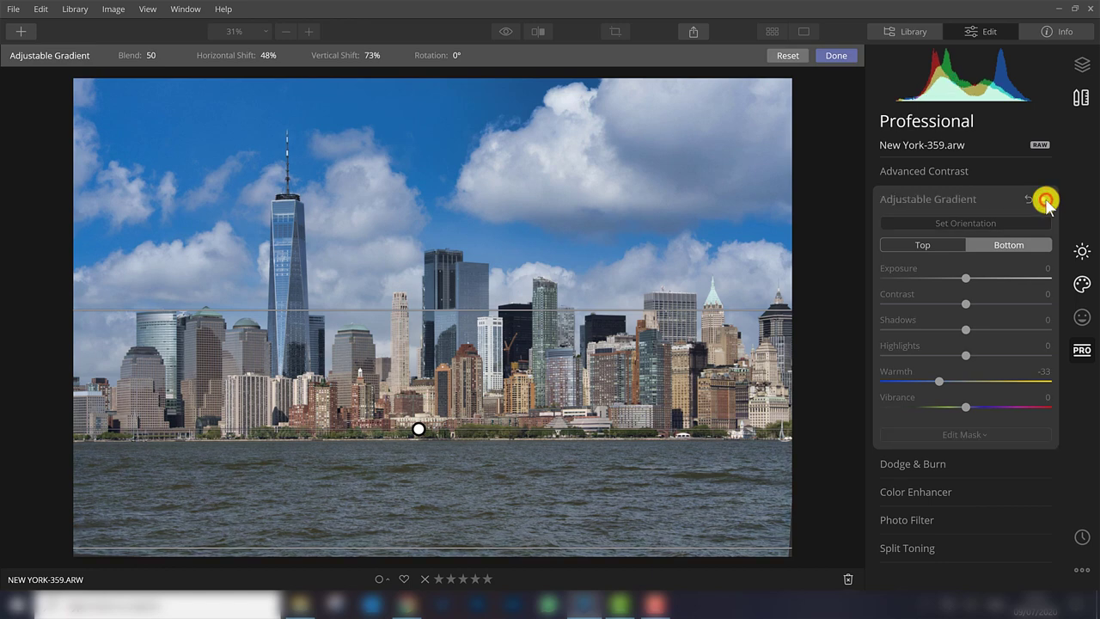
pyautogui.click(961, 202)
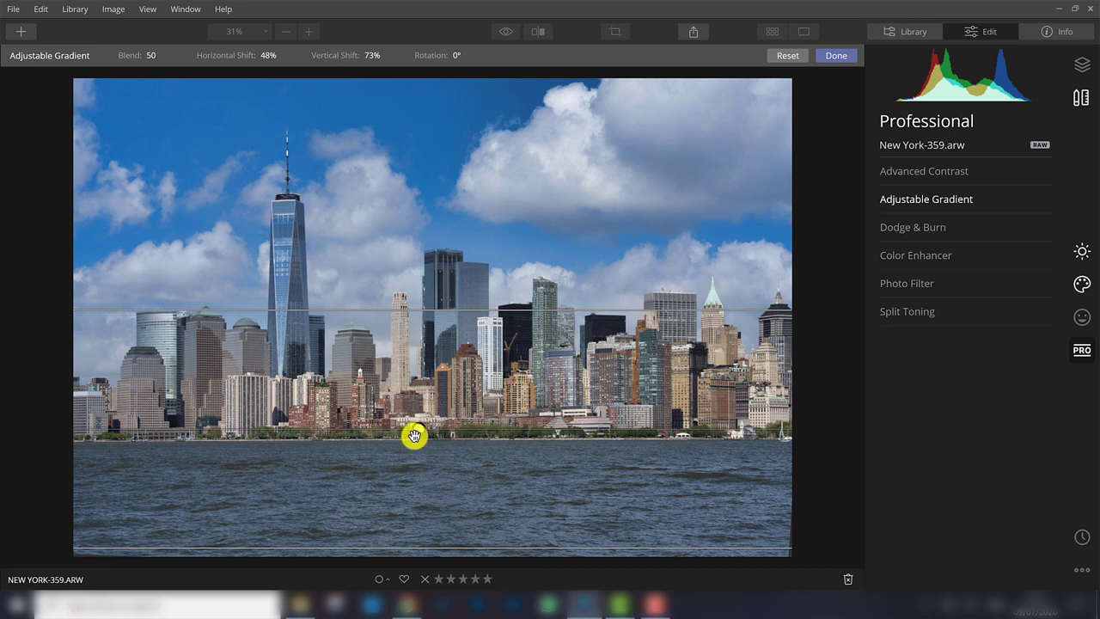
# Step: Nudge the gradient's centre handle until Horizontal Shift reads 48% and Vertical Shift 75%
pyautogui.moveTo(419, 435); pyautogui.dragTo(411, 430)
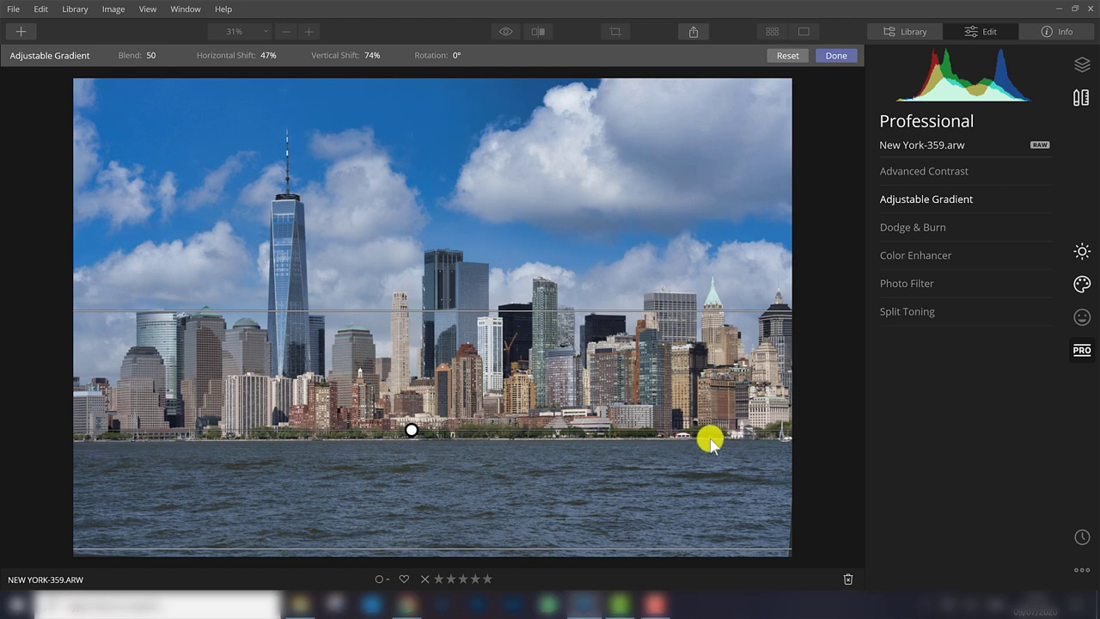
pyautogui.moveTo(408, 429); pyautogui.dragTo(410, 436)
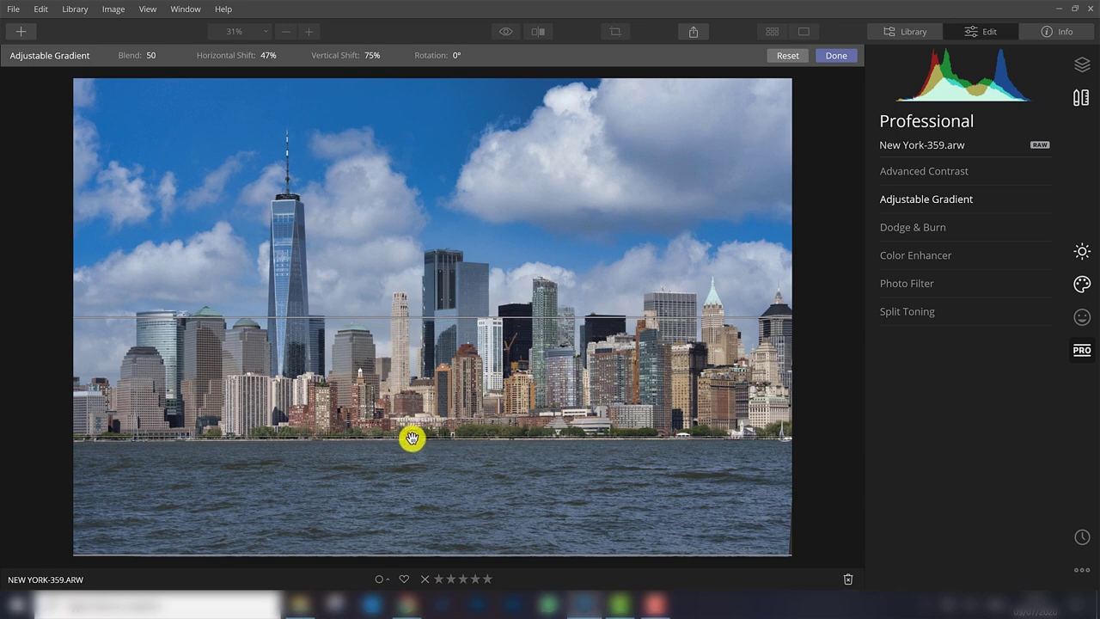
pyautogui.moveTo(412, 438); pyautogui.dragTo(415, 440)
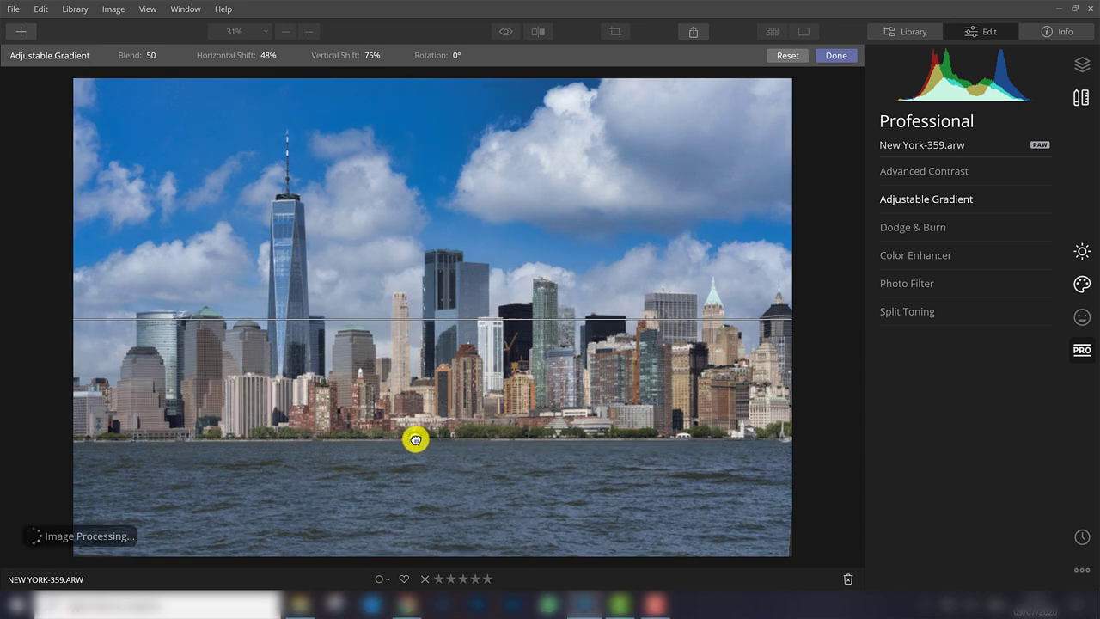